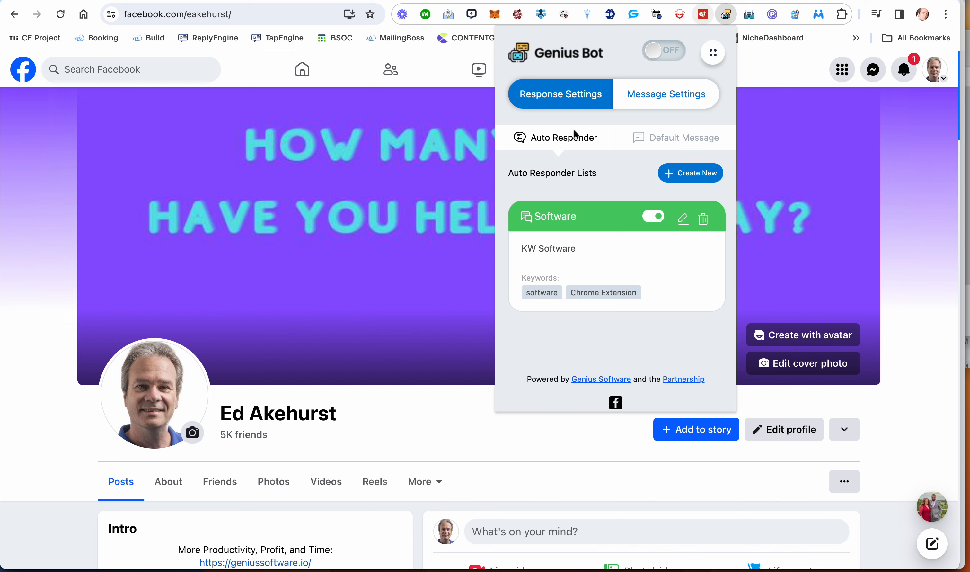
# Open the delay settings and examine the hours and minutes of the delay time for all responses.
pyautogui.click(715, 53)
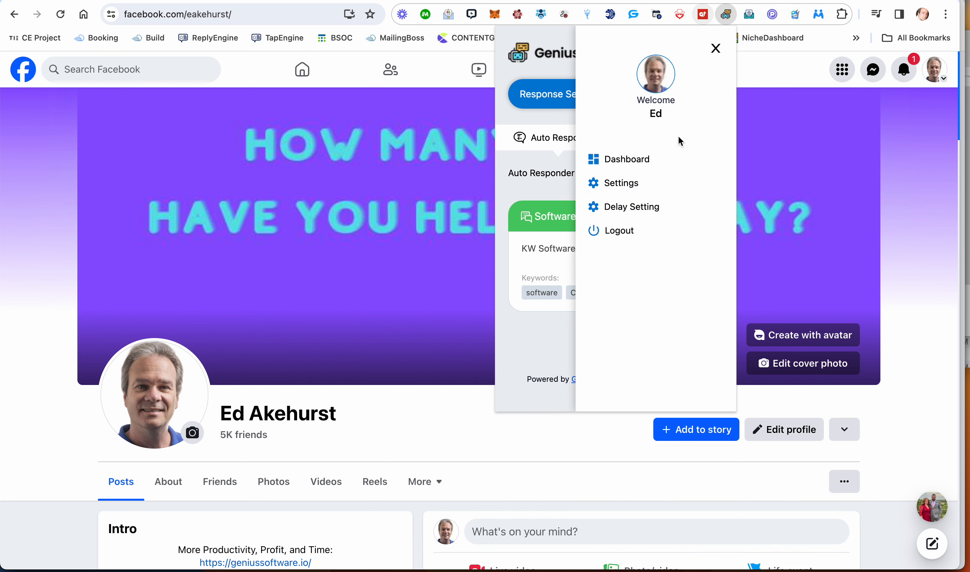
pyautogui.click(635, 212)
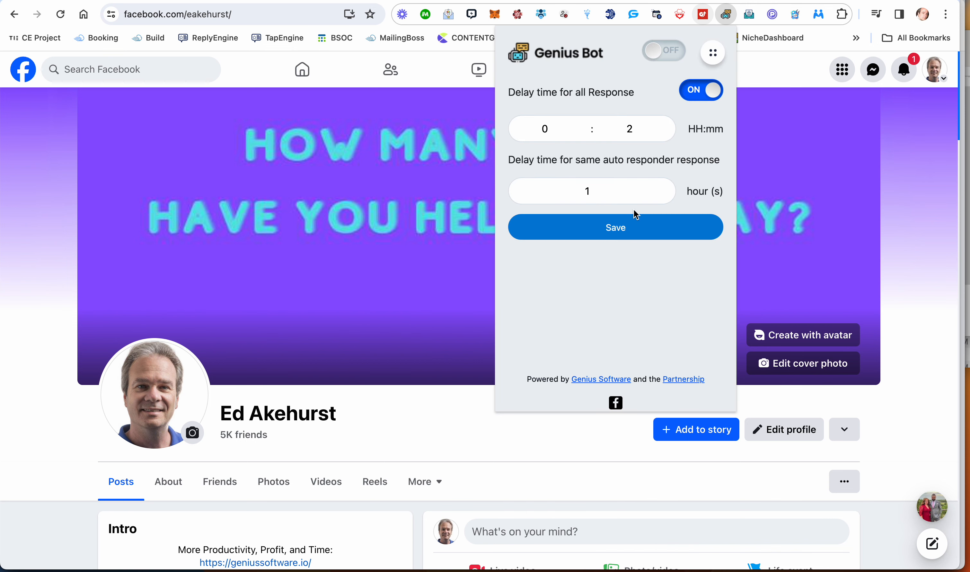
pyautogui.click(718, 52)
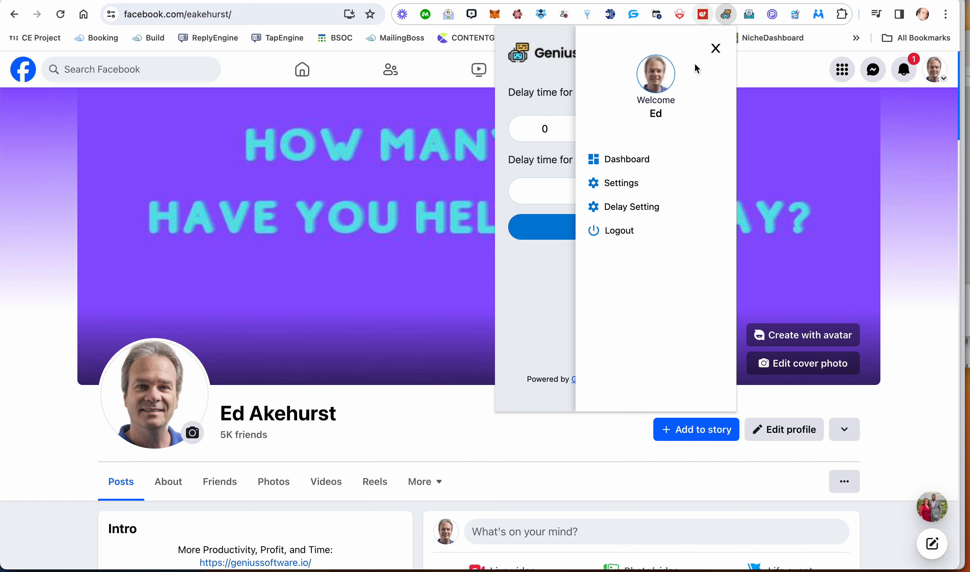
pyautogui.click(717, 49)
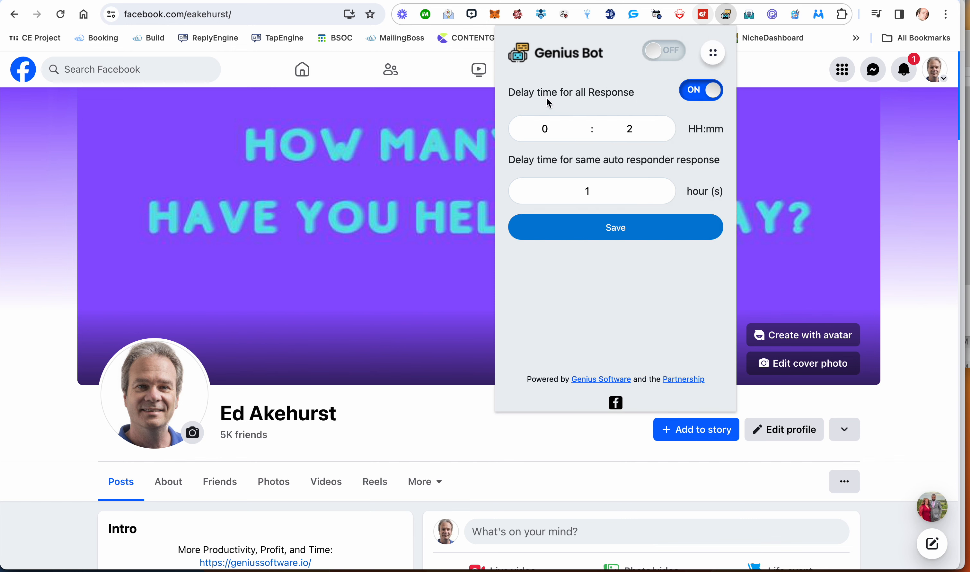
pyautogui.moveTo(641, 96); pyautogui.dragTo(508, 93)
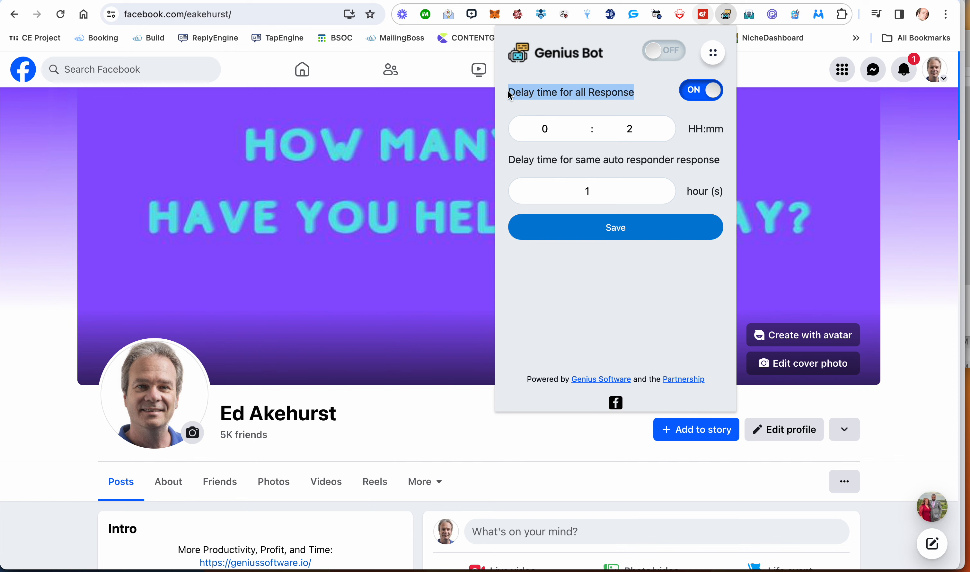
pyautogui.click(544, 129)
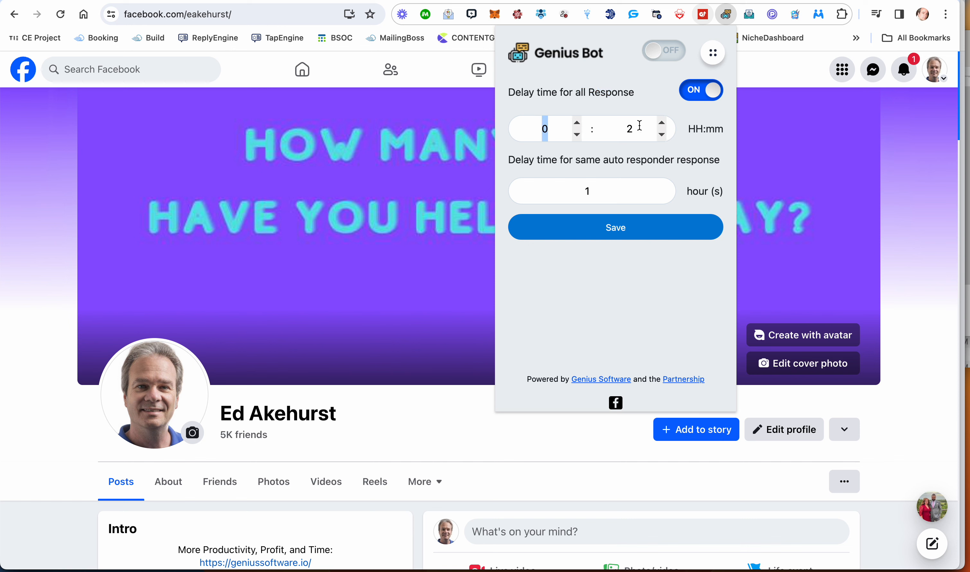
pyautogui.moveTo(639, 128); pyautogui.dragTo(619, 131)
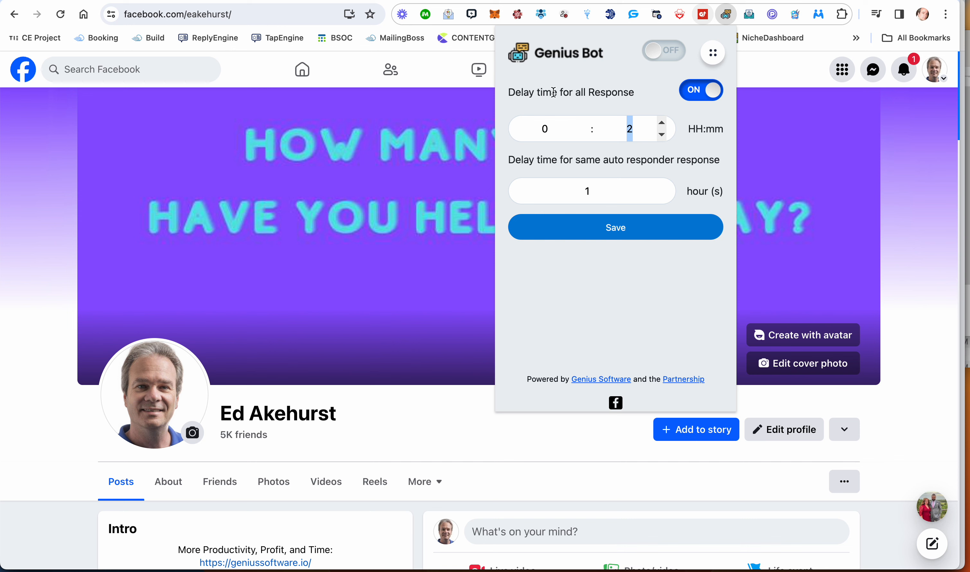
pyautogui.moveTo(508, 93); pyautogui.dragTo(664, 101)
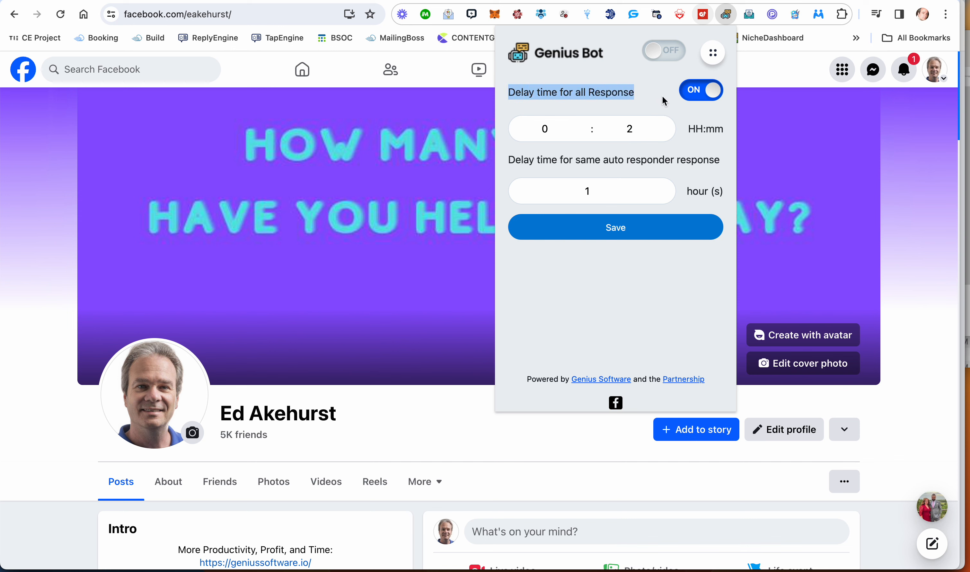
# Compare the delay for the same auto responder response with the all-response delay, and check the on/off switch.
pyautogui.doubleClick(606, 162)
pyautogui.tripleClick(605, 161)
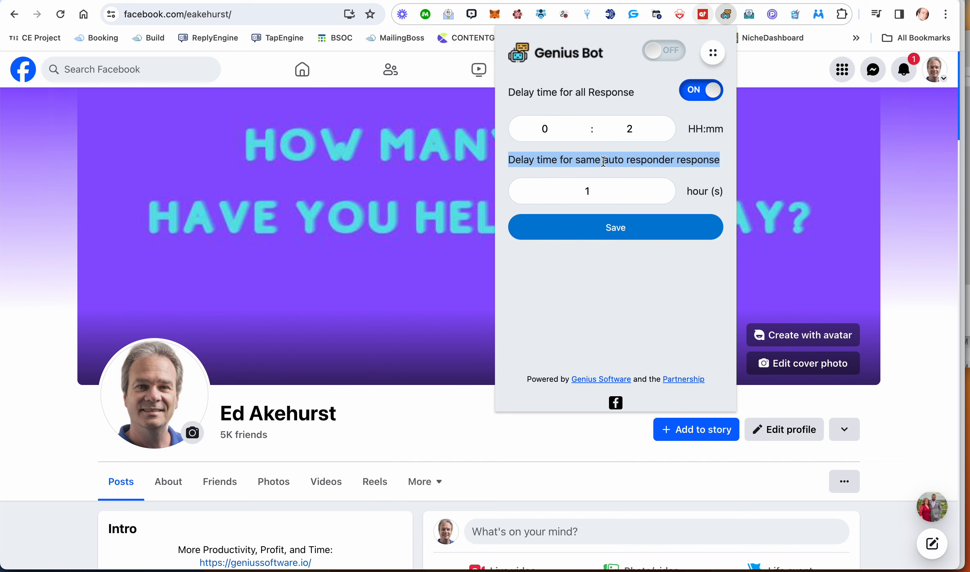
pyautogui.tripleClick(601, 92)
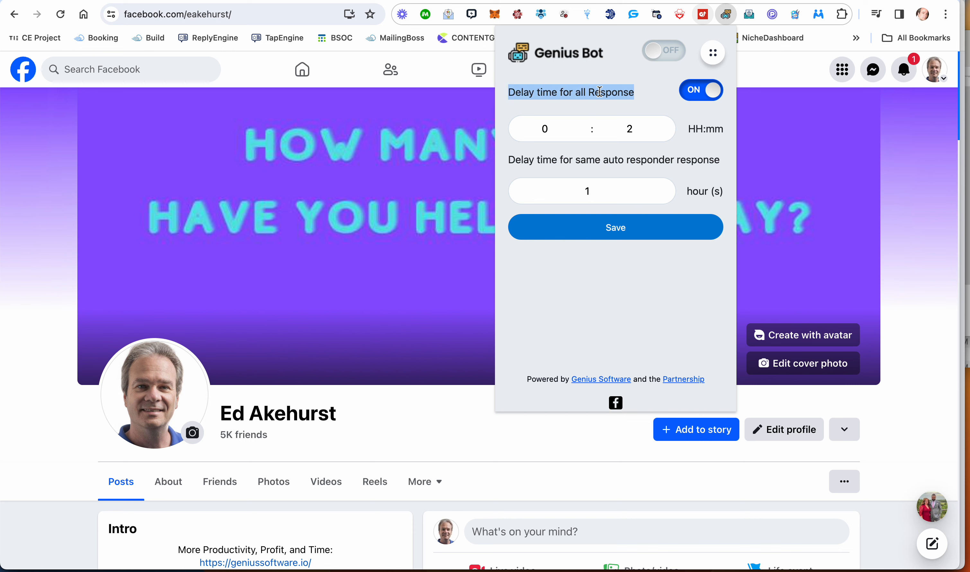
pyautogui.tripleClick(593, 161)
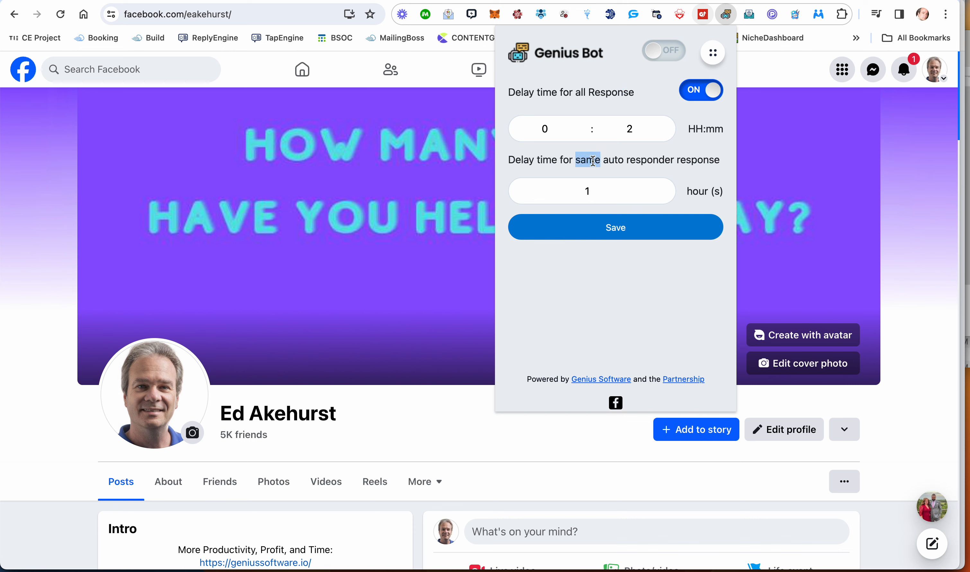
pyautogui.doubleClick(591, 193)
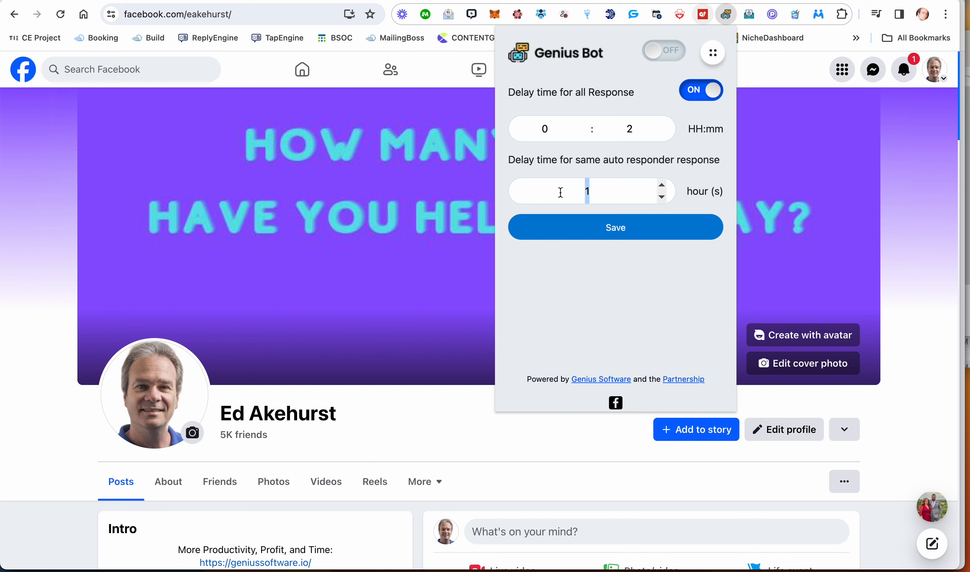
pyautogui.doubleClick(698, 193)
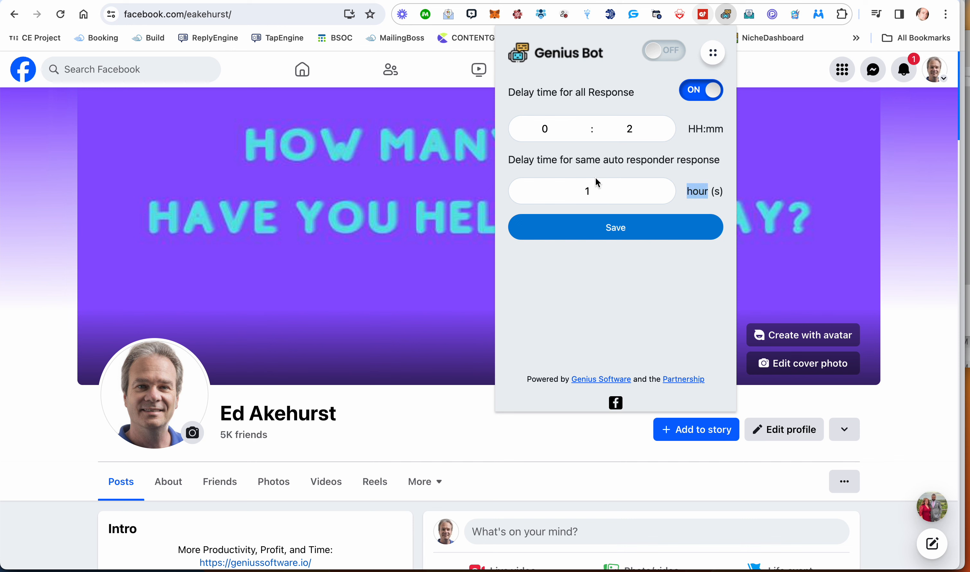
pyautogui.doubleClick(586, 187)
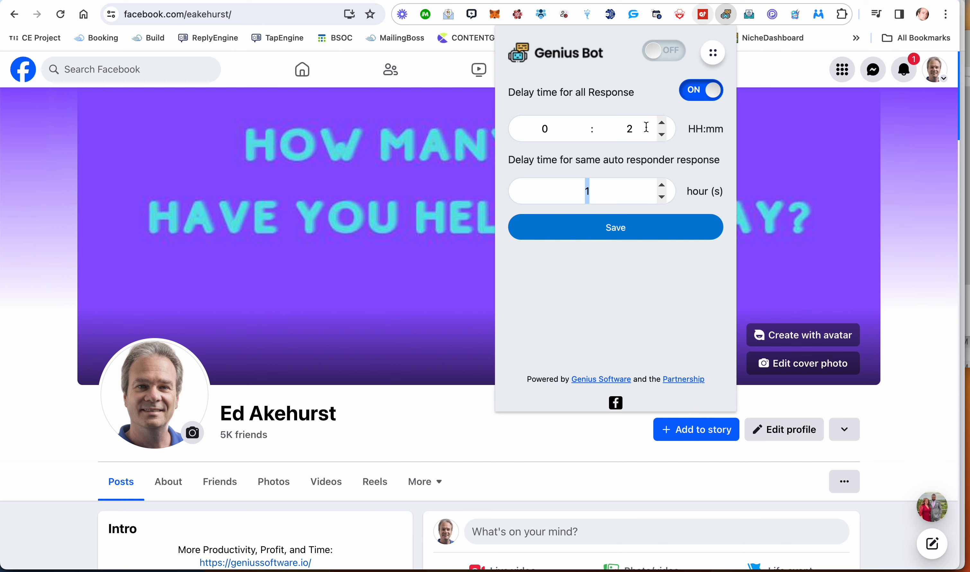
pyautogui.click(707, 94)
pyautogui.click(706, 97)
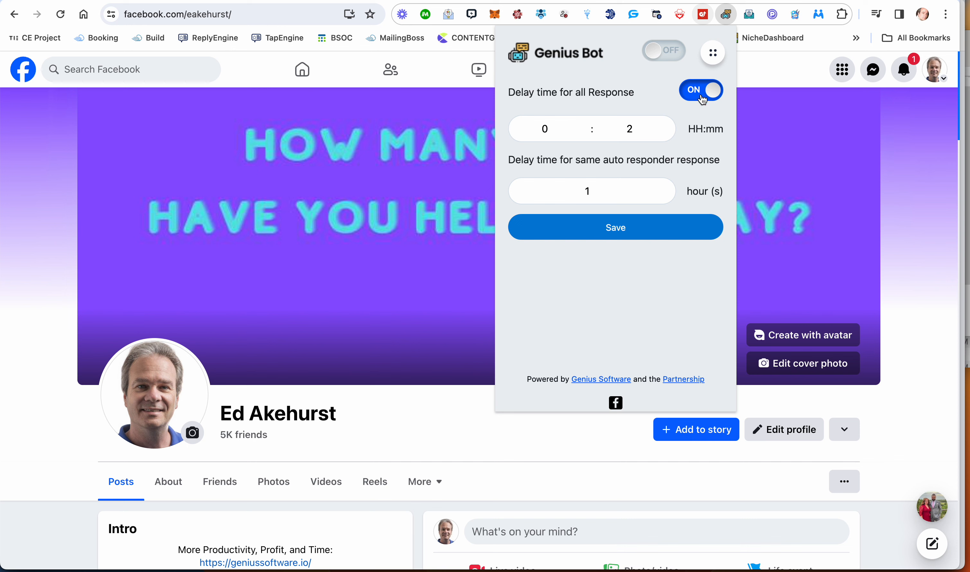
# Return to the main settings and look through the message segments, the default message options and the auto responder list.
pyautogui.click(714, 53)
pyautogui.click(622, 183)
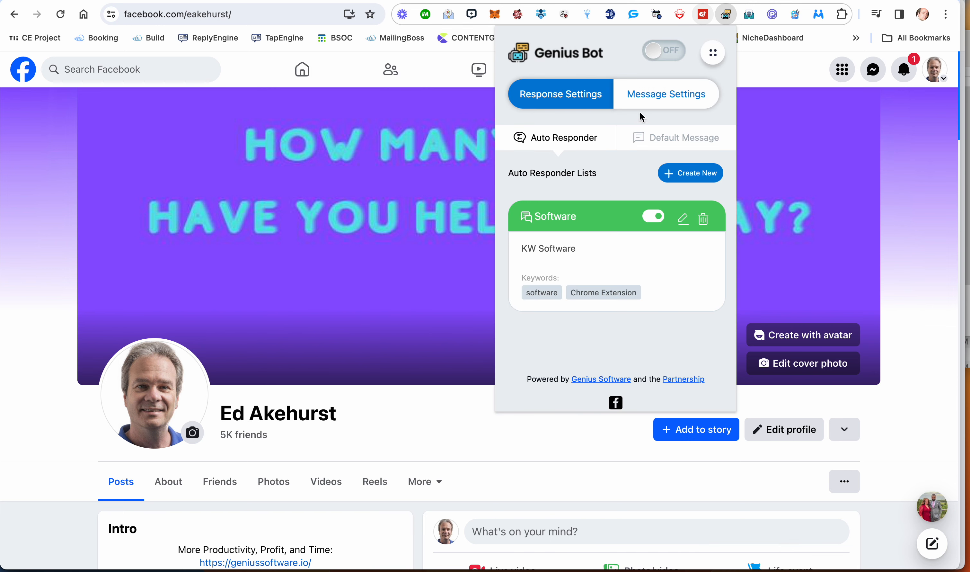
pyautogui.click(649, 96)
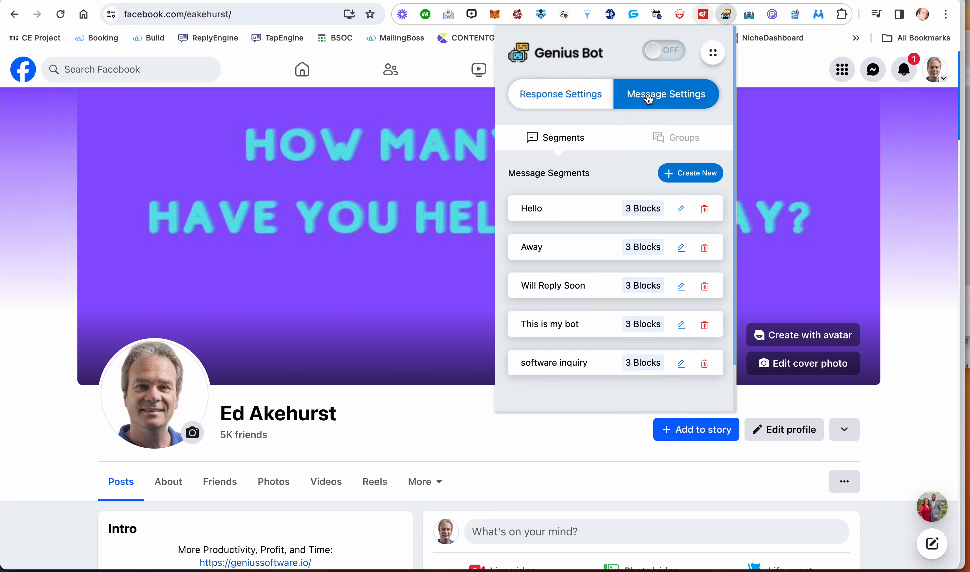
pyautogui.click(567, 96)
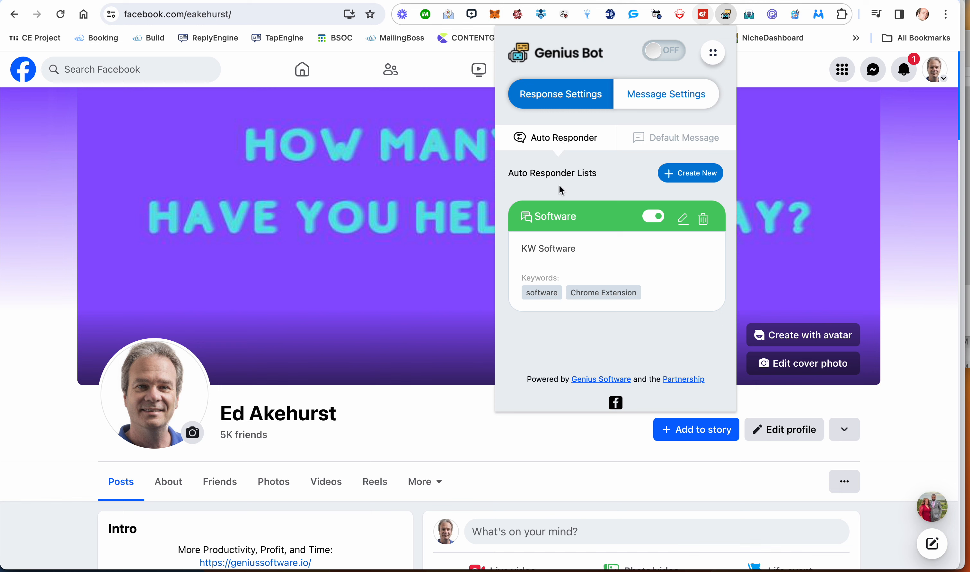
pyautogui.click(683, 135)
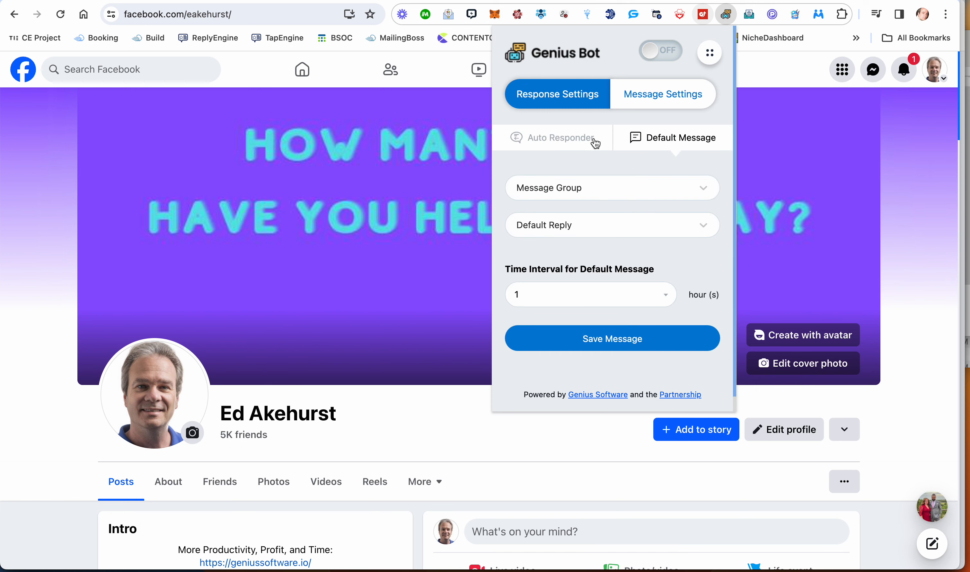
pyautogui.click(568, 142)
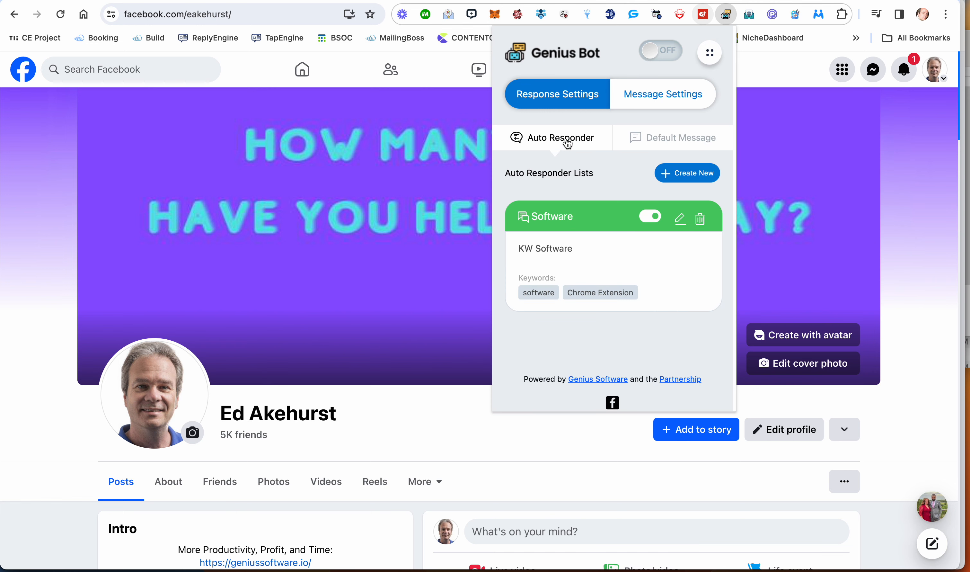
# Create a new auto responder and name it Thanks.
pyautogui.click(691, 172)
pyautogui.click(570, 226)
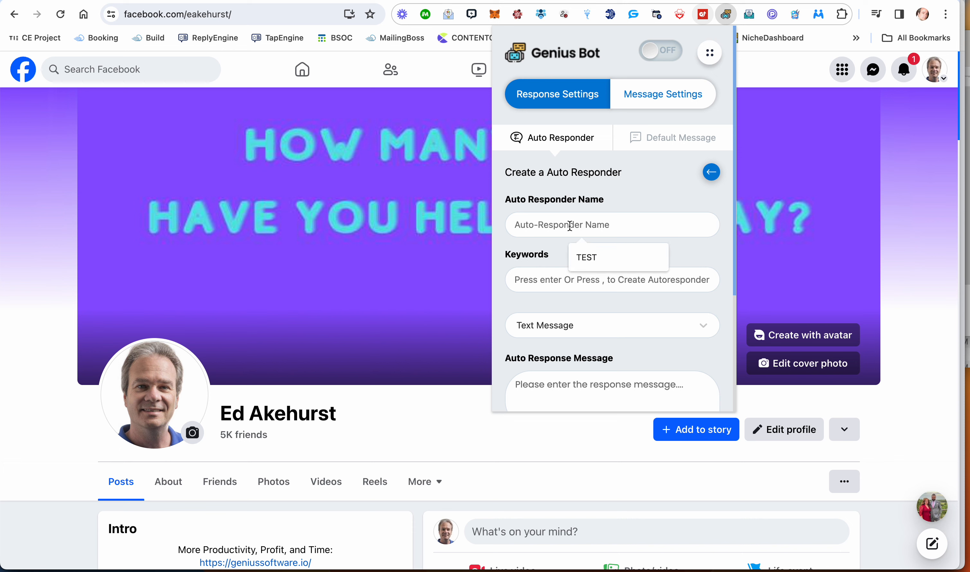
pyautogui.click(591, 258)
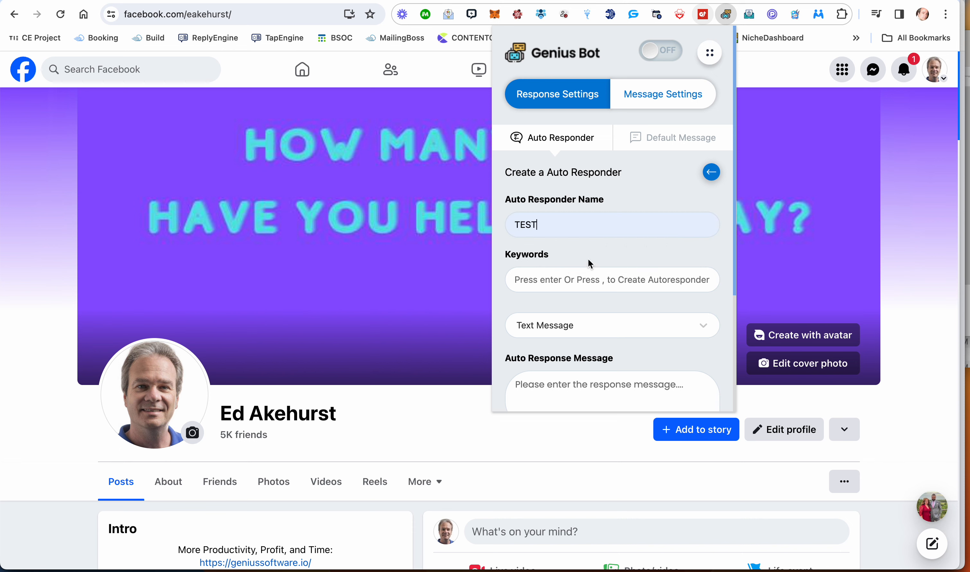
pyautogui.click(542, 287)
pyautogui.moveTo(538, 225); pyautogui.dragTo(479, 226)
pyautogui.write('Thank')
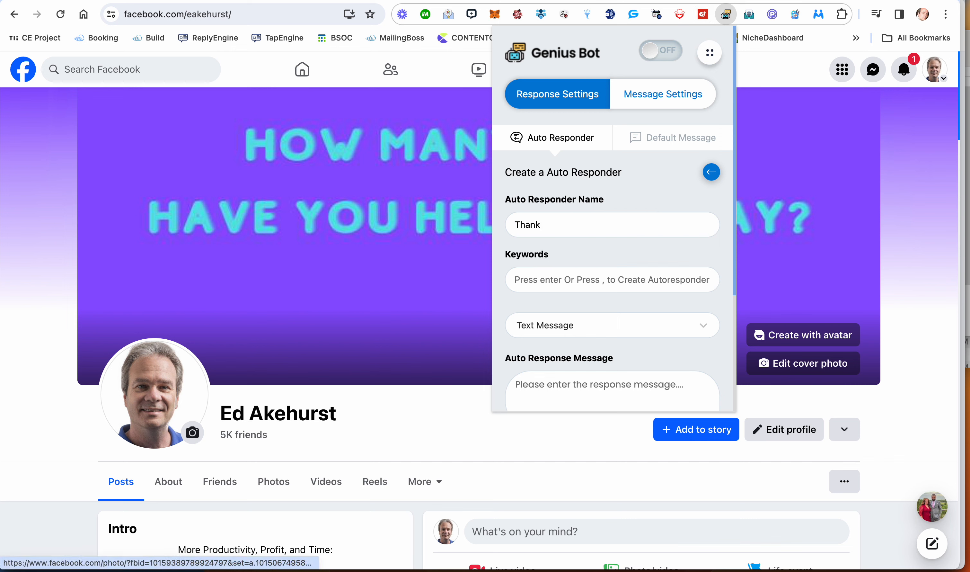
pyautogui.write('s')
# Add the keywords Tx, Thx, Thanks and Thank to the new auto responder.
pyautogui.click(520, 276)
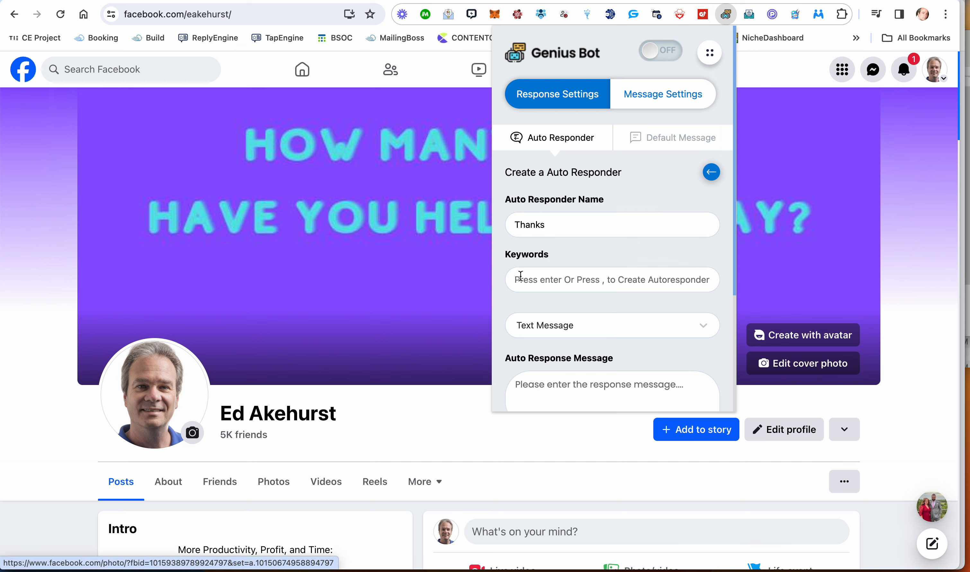
pyautogui.write('Tx')
pyautogui.press('Return')
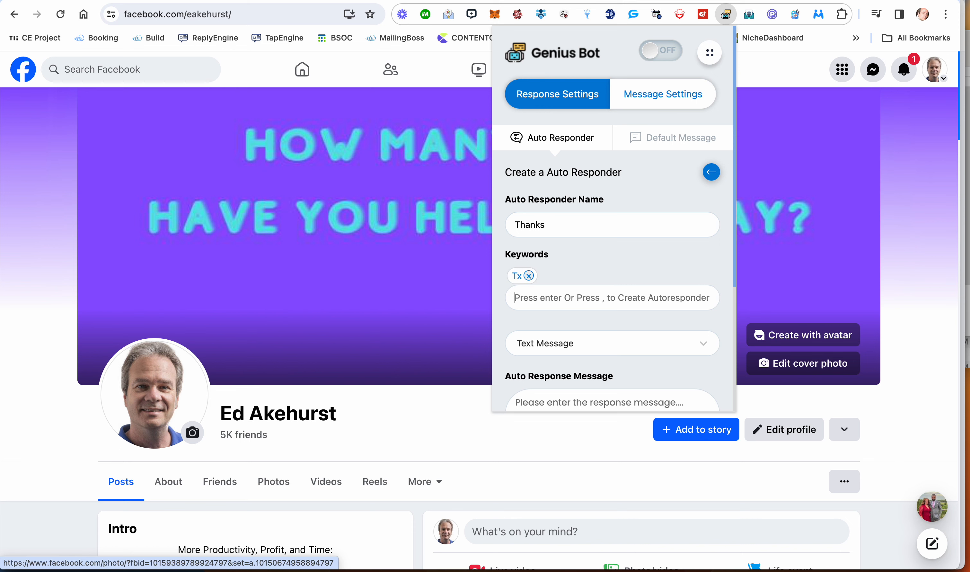
pyautogui.write('Thx')
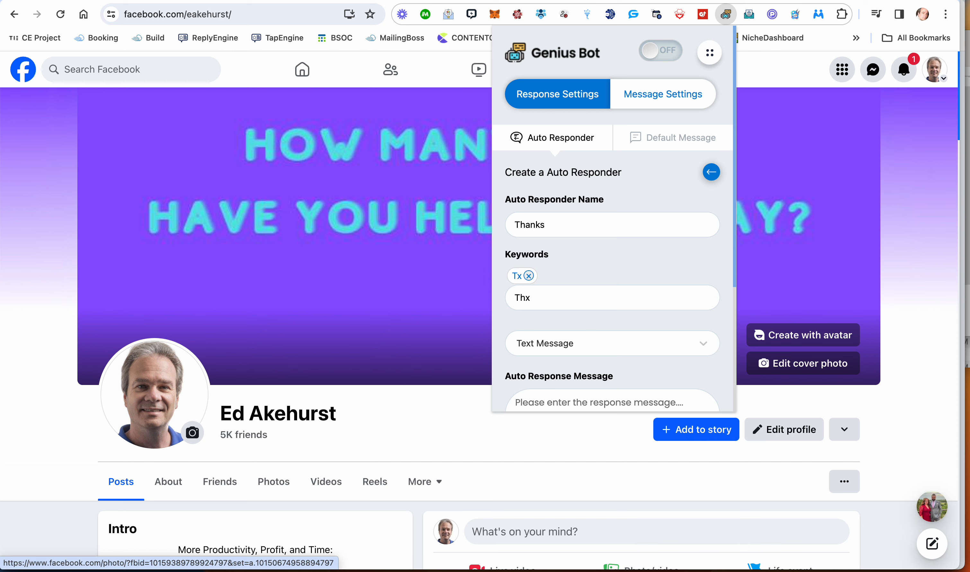
pyautogui.press('Return')
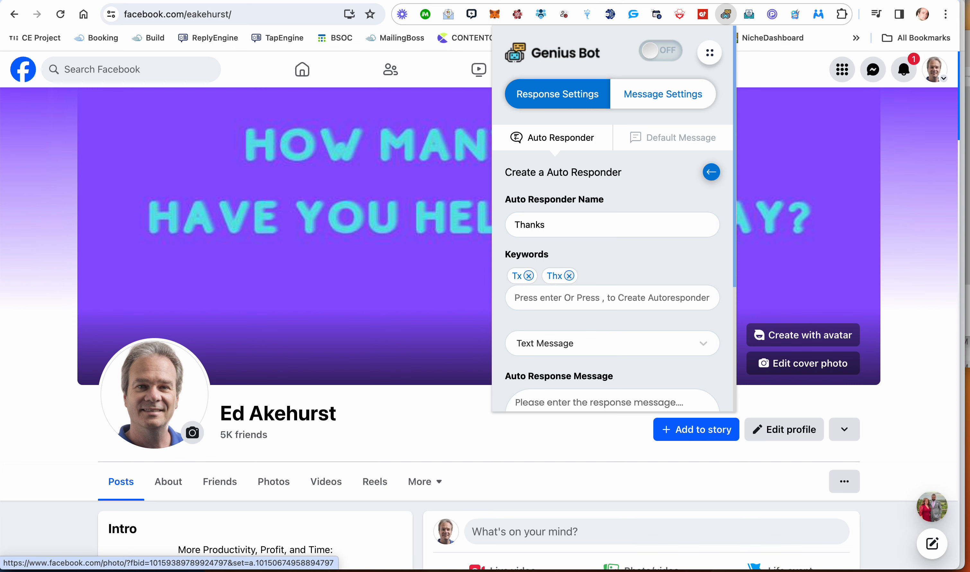
pyautogui.write('Thanks')
pyautogui.press('Return')
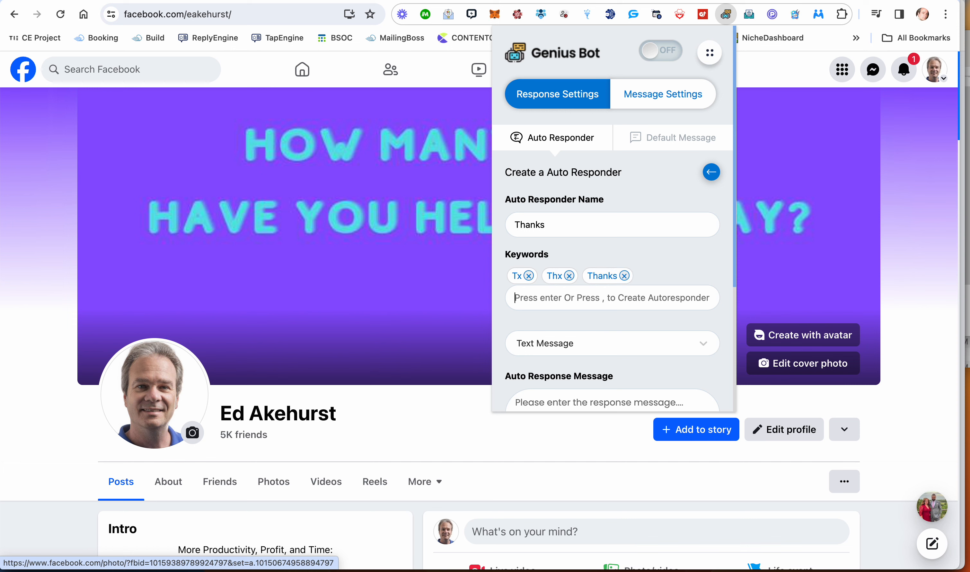
pyautogui.write('Thank')
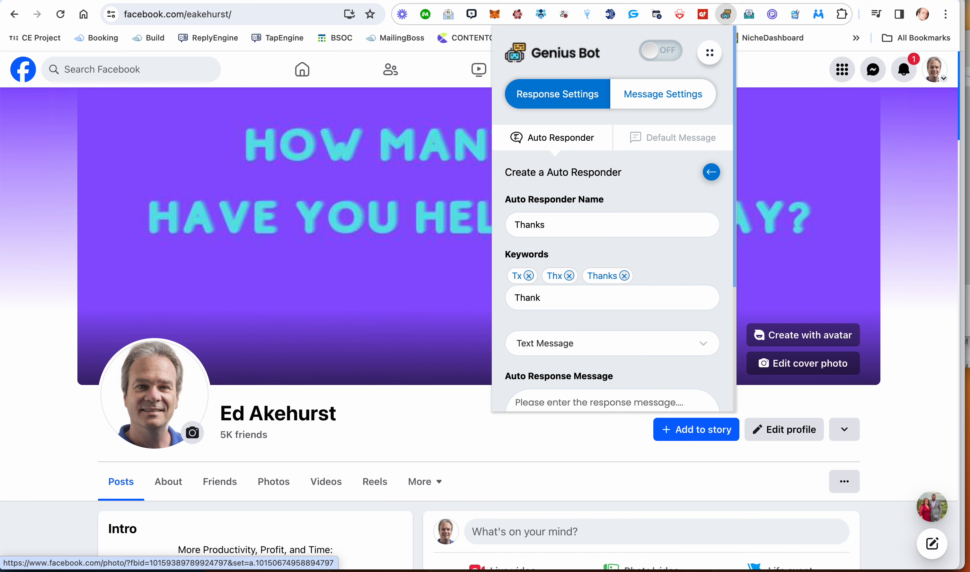
pyautogui.press('Return')
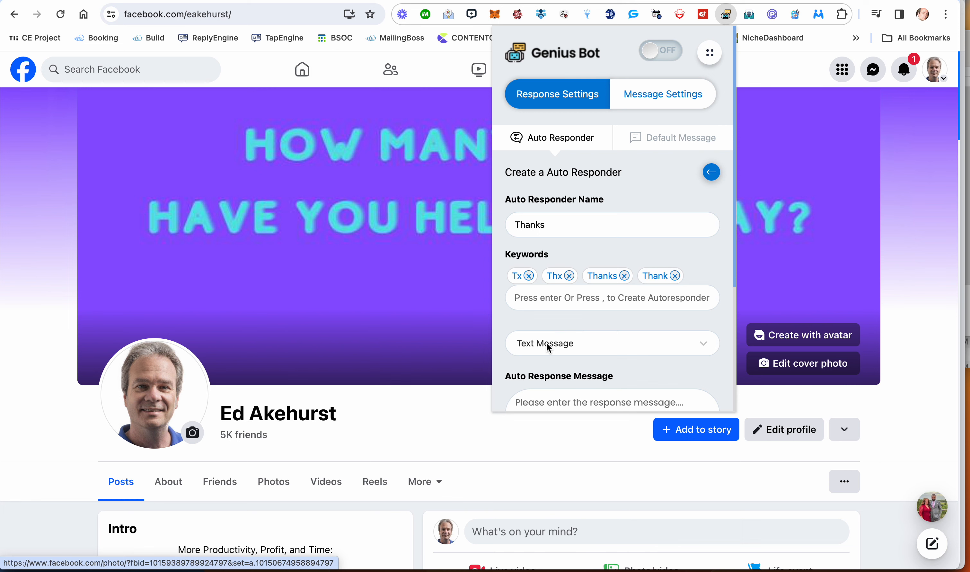
# Keep the response type as Text Message and write the response "You're welcome, {first_name}!" using the first-name placeholder.
pyautogui.scroll(-2, 548, 342)
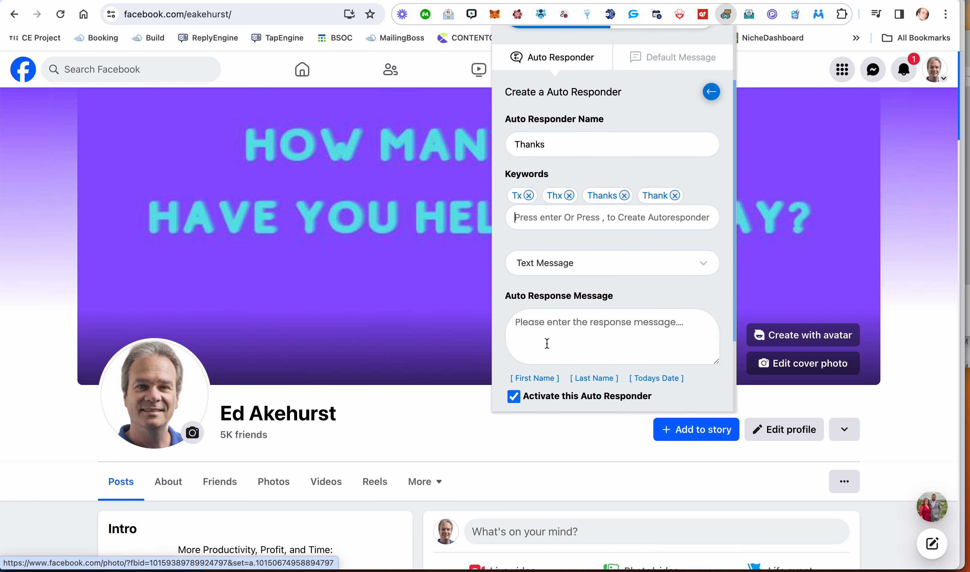
pyautogui.click(546, 273)
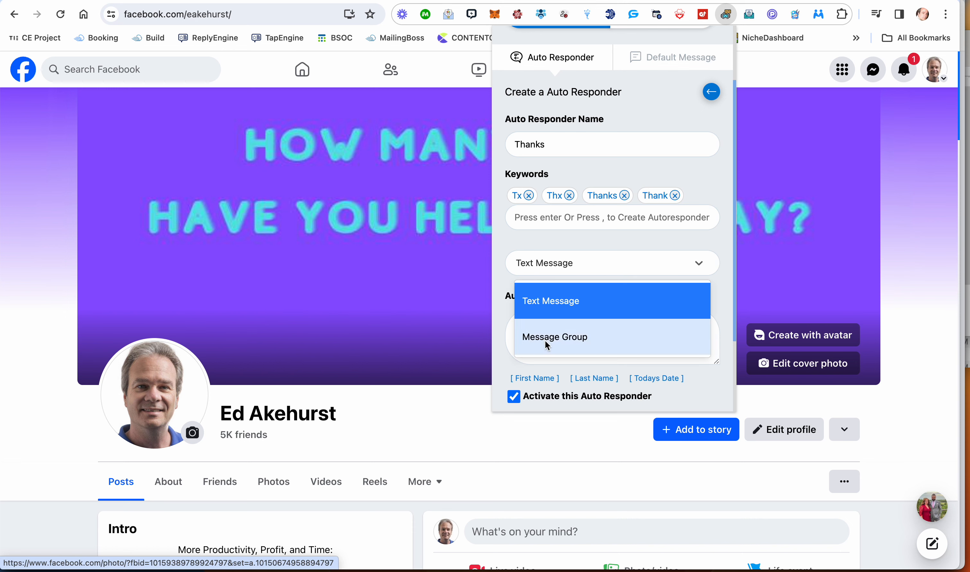
pyautogui.click(568, 300)
pyautogui.click(554, 325)
pyautogui.write('Y')
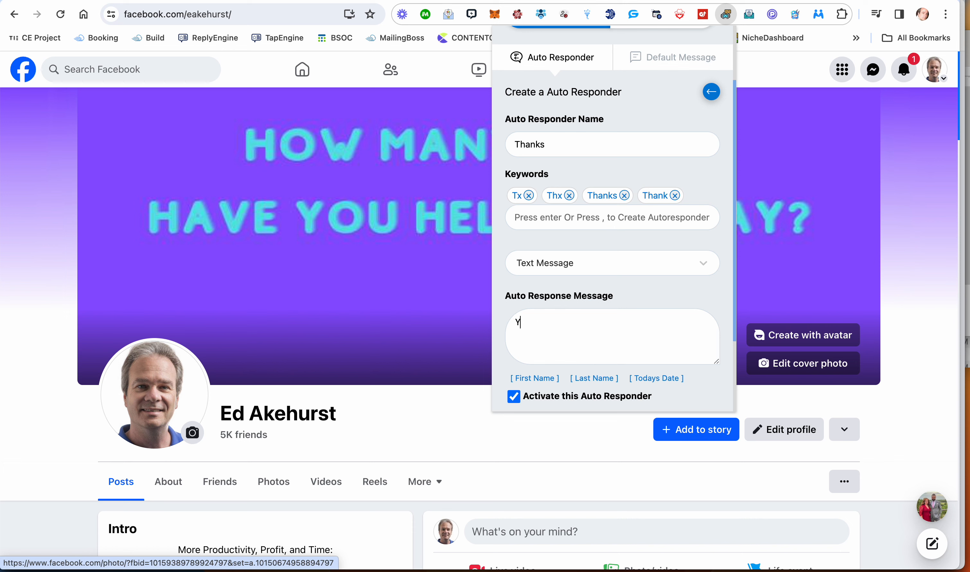
pyautogui.write("ou're welcome!")
pyautogui.press('BackSpace')
pyautogui.write(',')
pyautogui.click(556, 377)
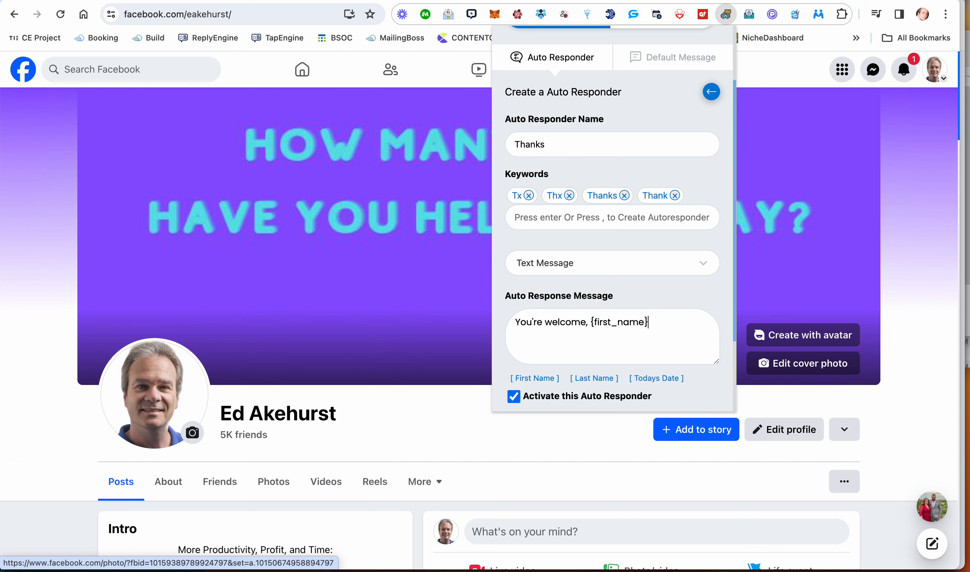
pyautogui.write('!')
pyautogui.scroll(2, 673, 218)
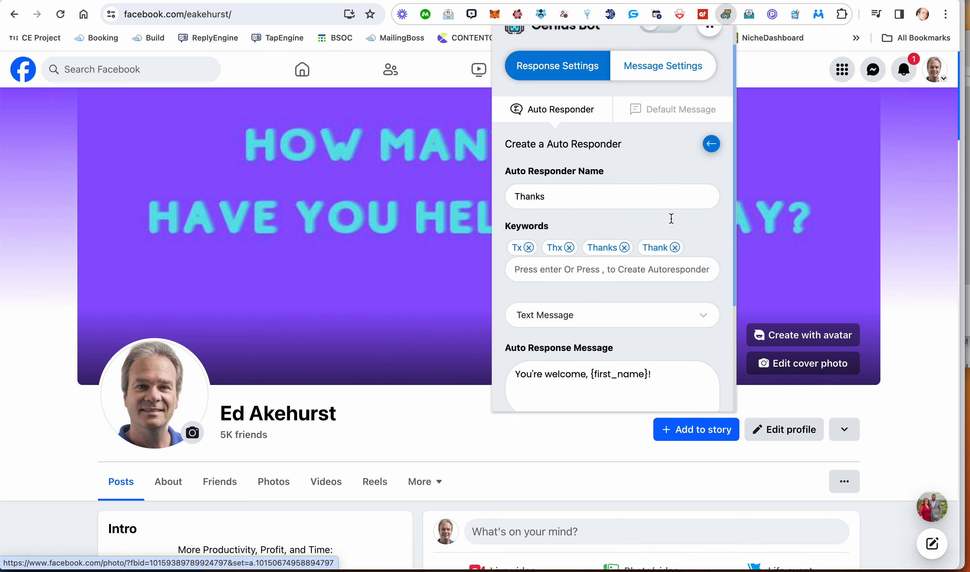
# Save the Thanks auto responder and check its response and keywords in the auto responder list.
pyautogui.scroll(-4, 670, 219)
pyautogui.click(601, 323)
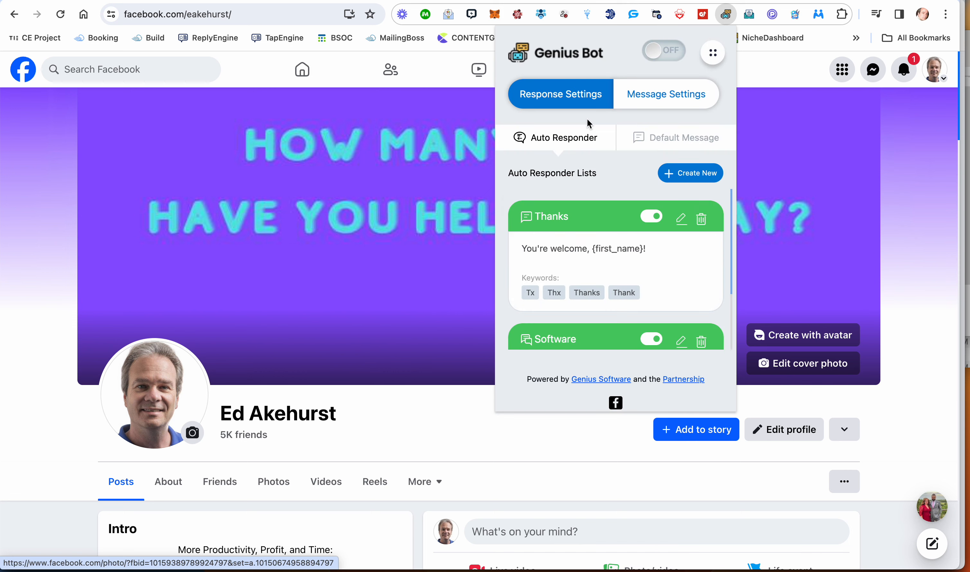
pyautogui.scroll(-2, 598, 217)
pyautogui.scroll(-2, 598, 215)
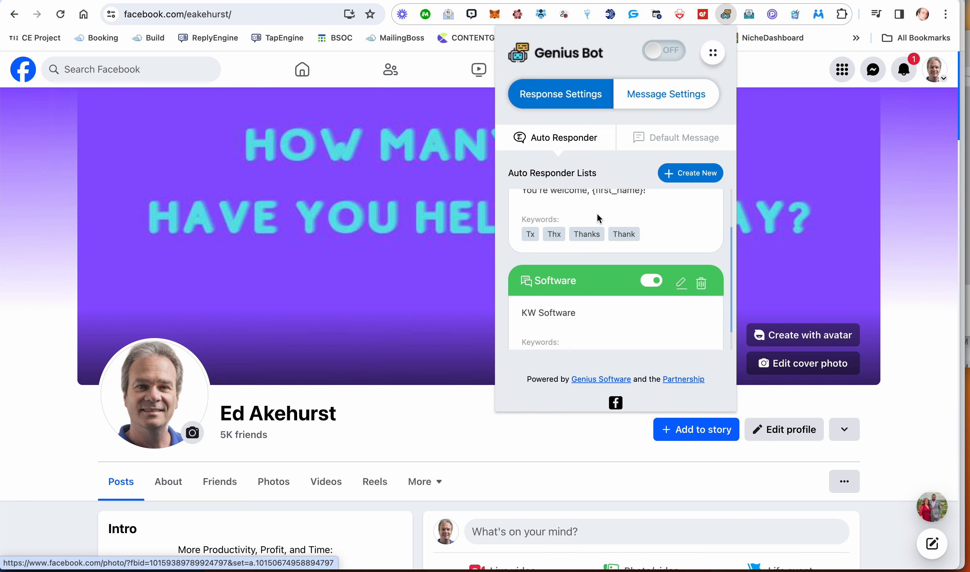
pyautogui.scroll(4, 564, 277)
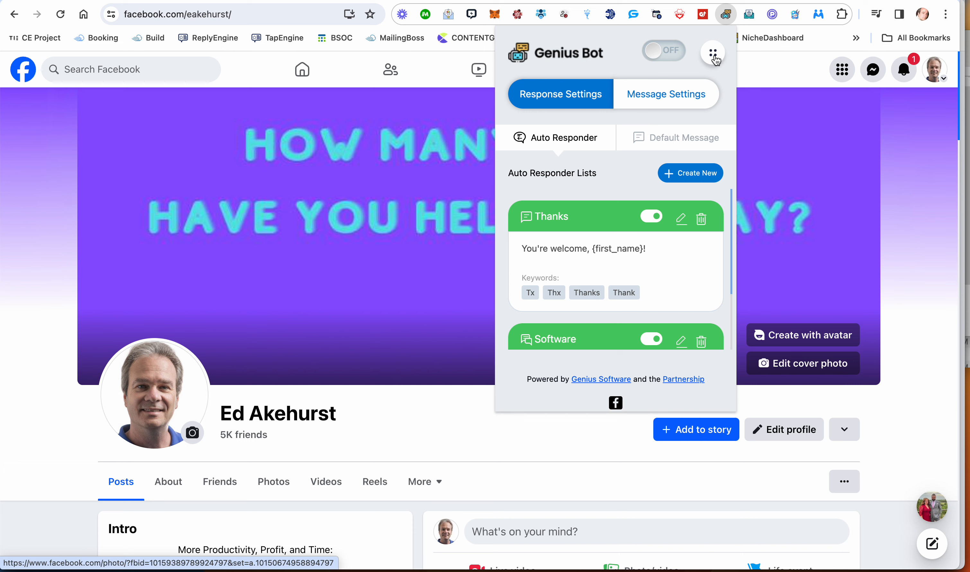
pyautogui.moveTo(655, 247); pyautogui.dragTo(517, 244)
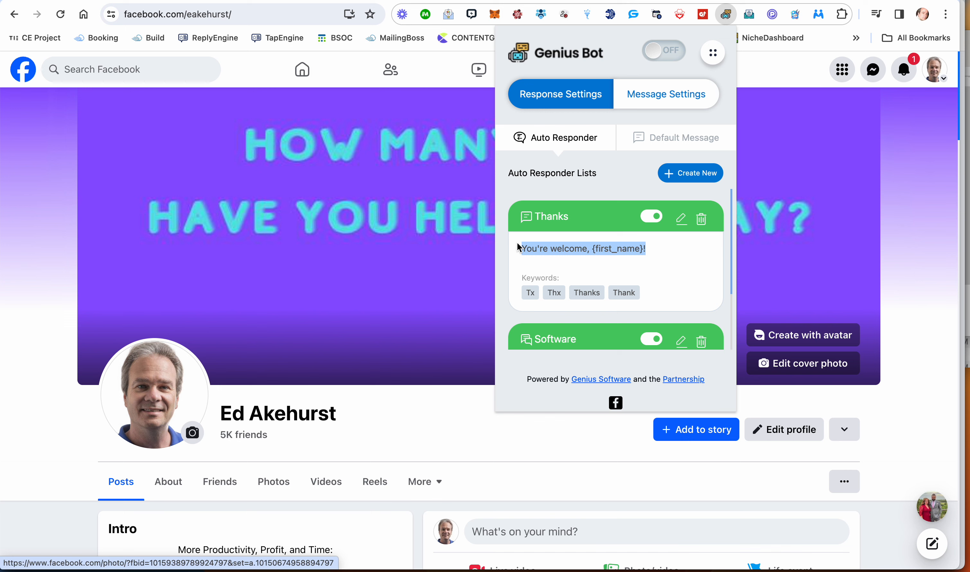
# Look over a blank auto responder form, the default message options and the saved auto responders with their keywords.
pyautogui.click(686, 176)
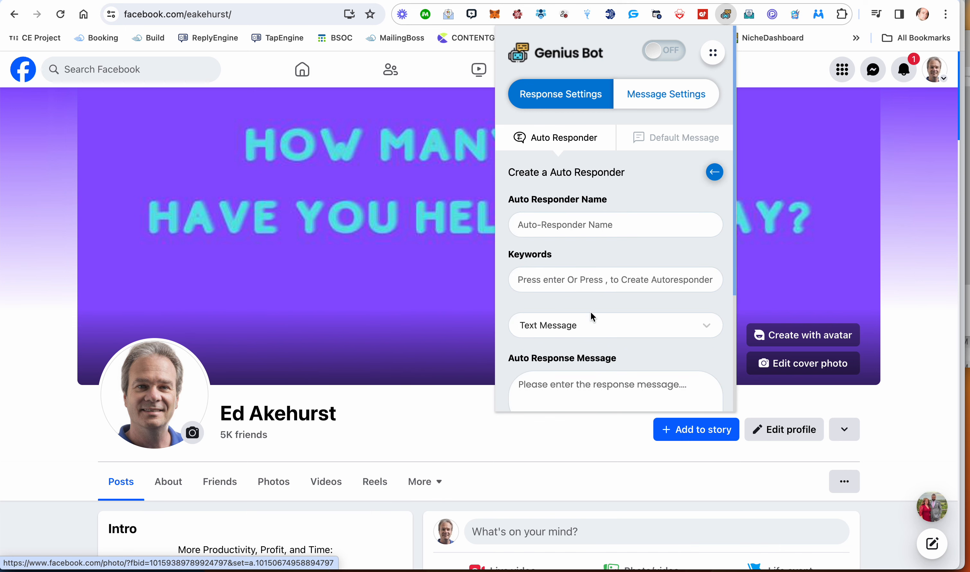
pyautogui.scroll(-3, 591, 312)
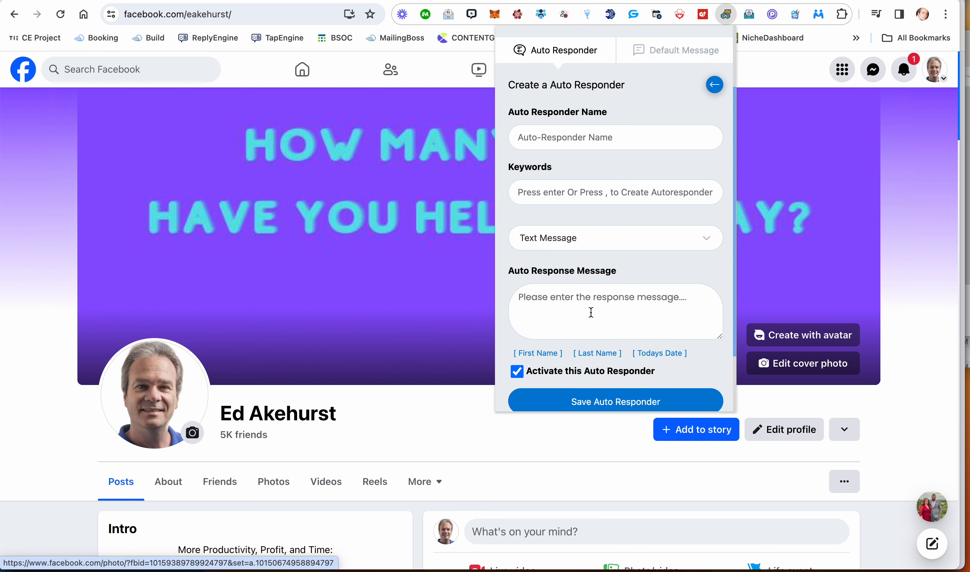
pyautogui.scroll(3, 591, 312)
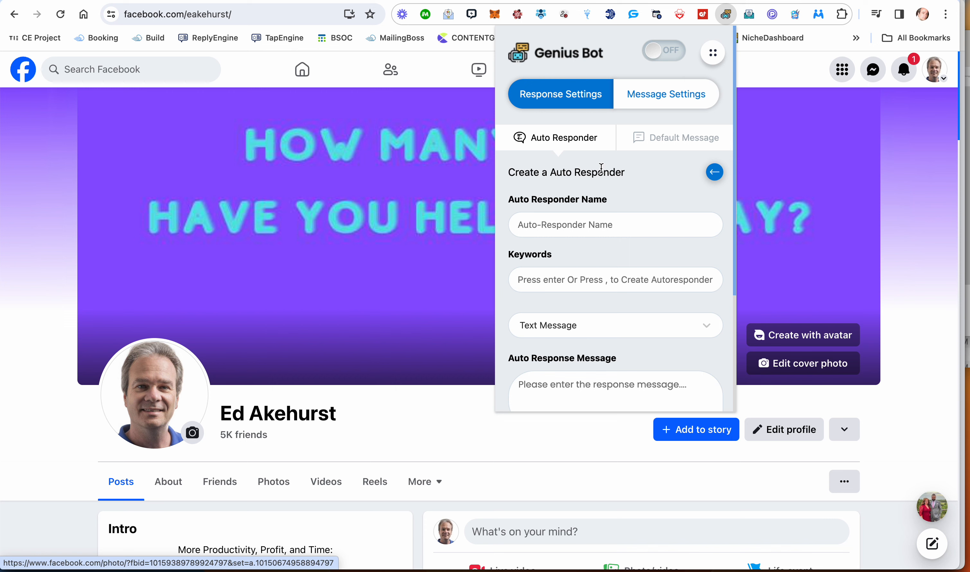
pyautogui.click(658, 138)
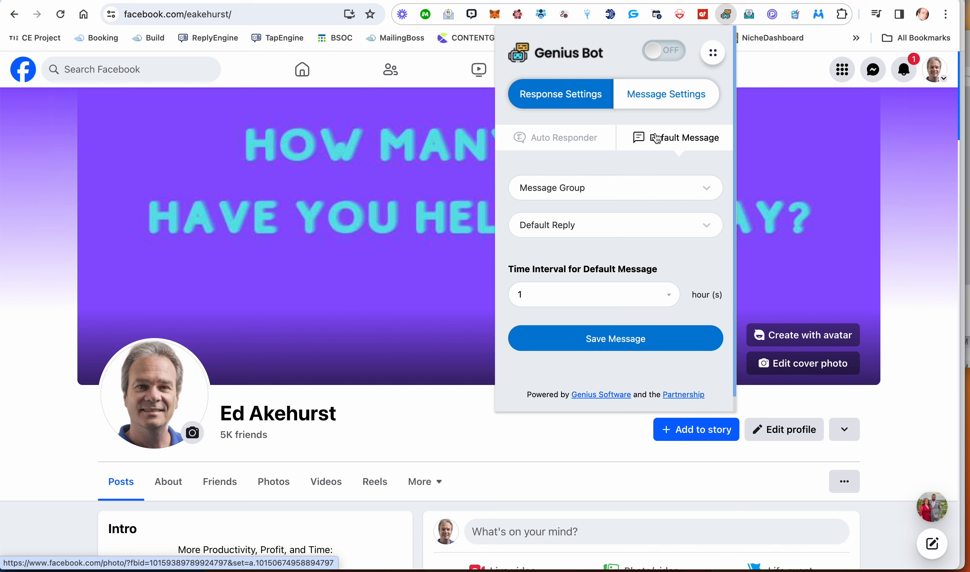
pyautogui.click(576, 143)
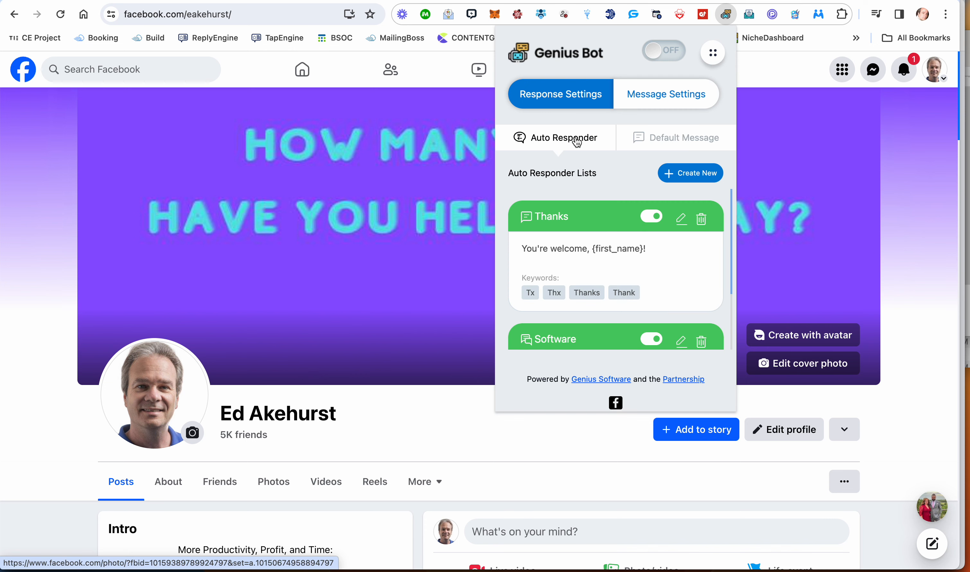
pyautogui.scroll(-3, 563, 318)
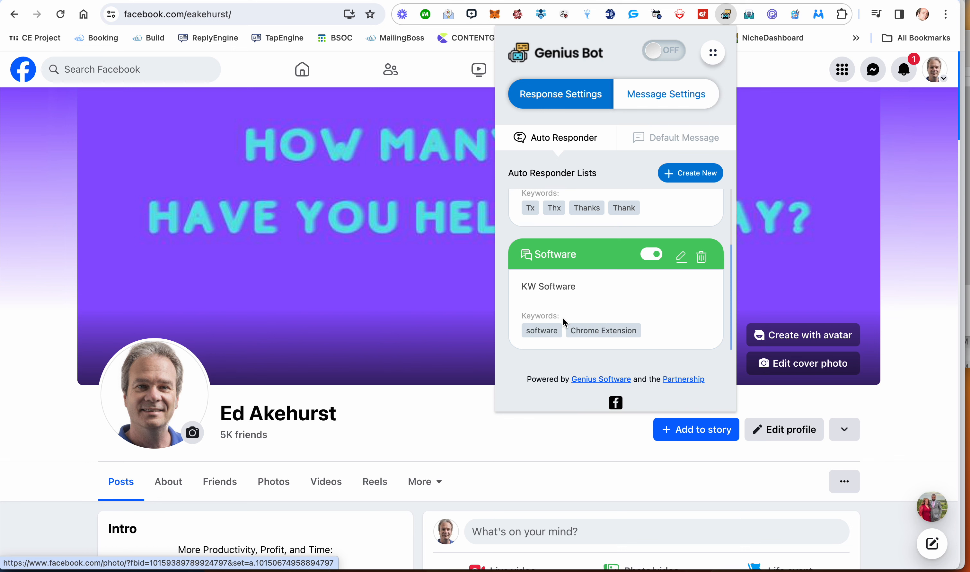
pyautogui.scroll(3, 564, 318)
pyautogui.scroll(-3, 563, 320)
pyautogui.scroll(3, 573, 248)
# Set the default message type to Text Message and write "Hey I am out of the office - this is my bot - I'll check in at 8 am".
pyautogui.click(659, 138)
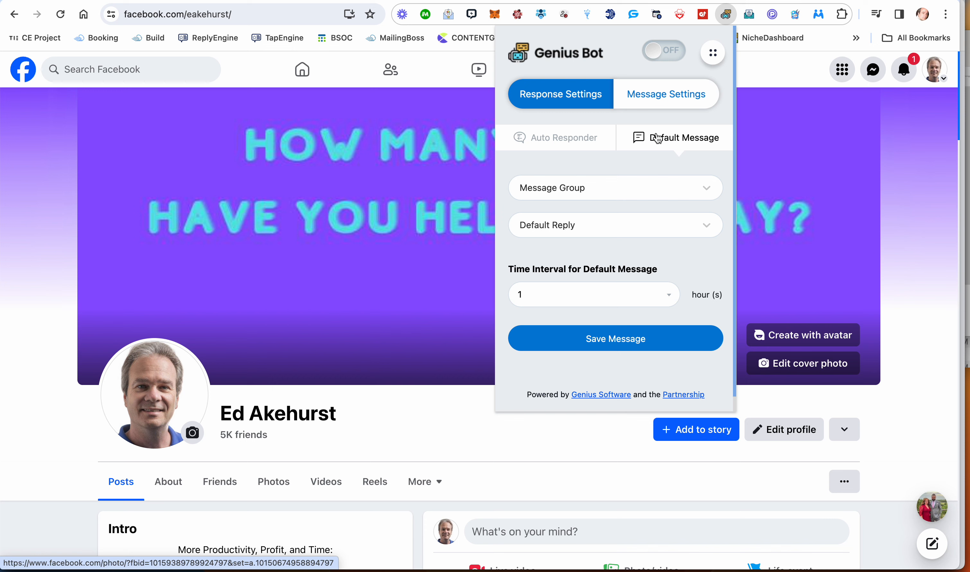
pyautogui.click(607, 188)
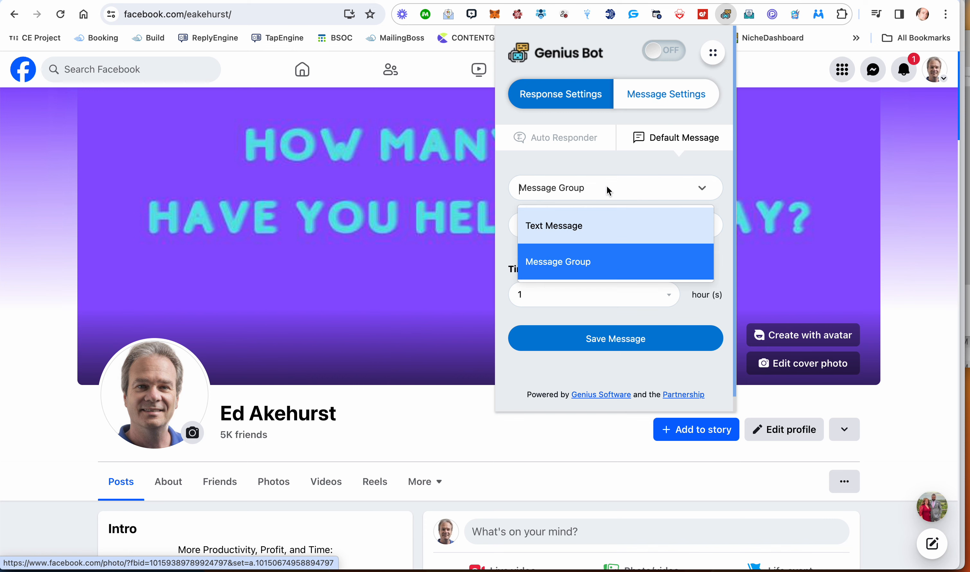
pyautogui.click(568, 229)
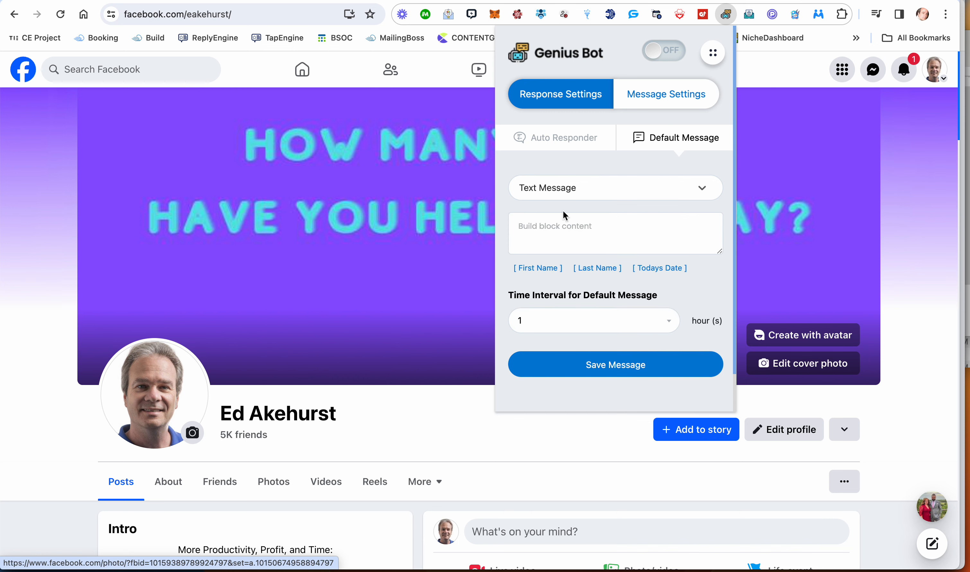
pyautogui.click(560, 229)
pyautogui.write("Hey I am out of the office - this is my bot - I'll check in at 8 am")
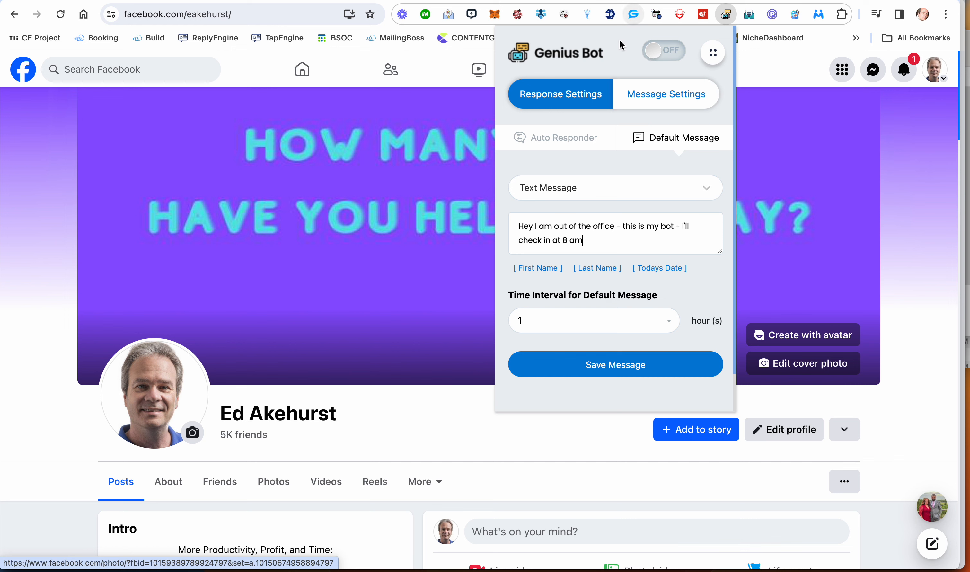
# Change "I am" to "I'm" in the default message, add "EST" at its end, and copy the whole text.
pyautogui.click(544, 226)
pyautogui.press('BackSpace')
pyautogui.press('BackSpace')
pyautogui.write("'")
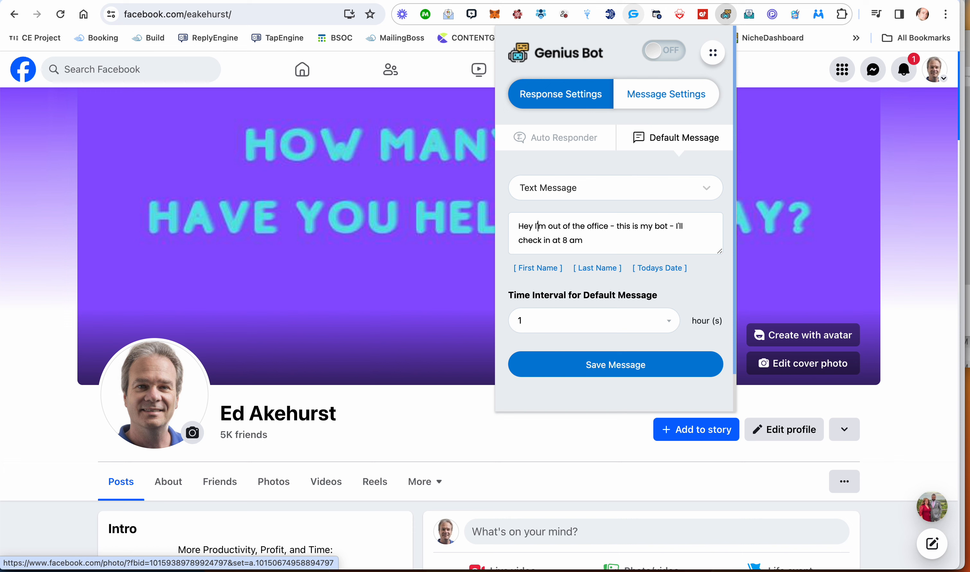
pyautogui.click(595, 243)
pyautogui.write('EST')
pyautogui.moveTo(603, 240); pyautogui.dragTo(506, 218)
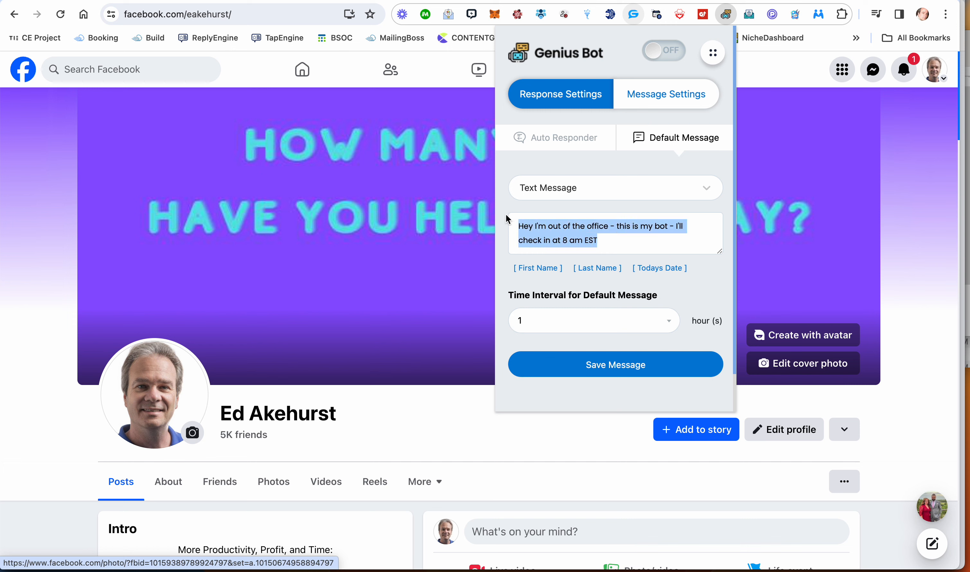
pyautogui.click(536, 212)
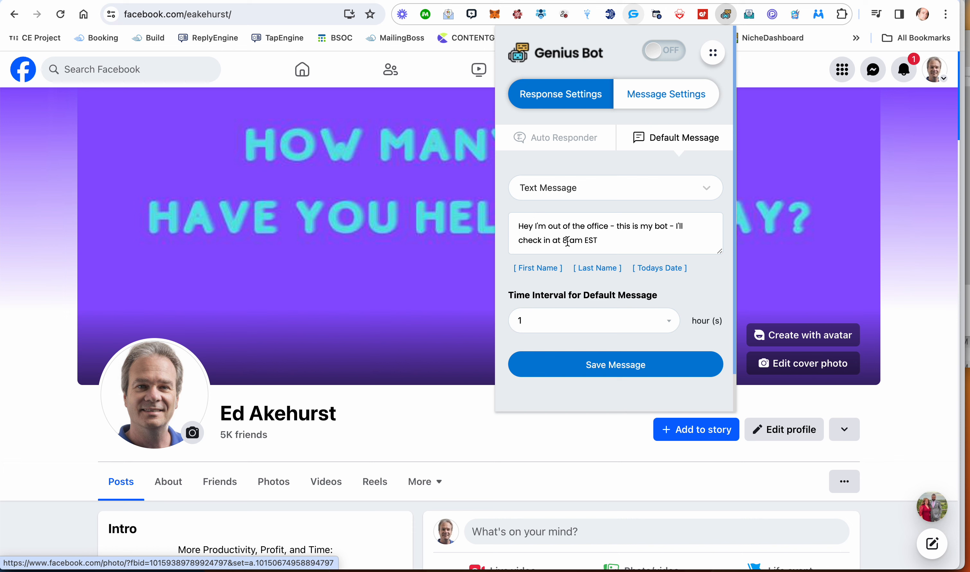
# Personalise the default message's greeting to read "Hey, {first_name}," using the first-name placeholder.
pyautogui.click(531, 226)
pyautogui.write(',')
pyautogui.click(537, 268)
pyautogui.write(',')
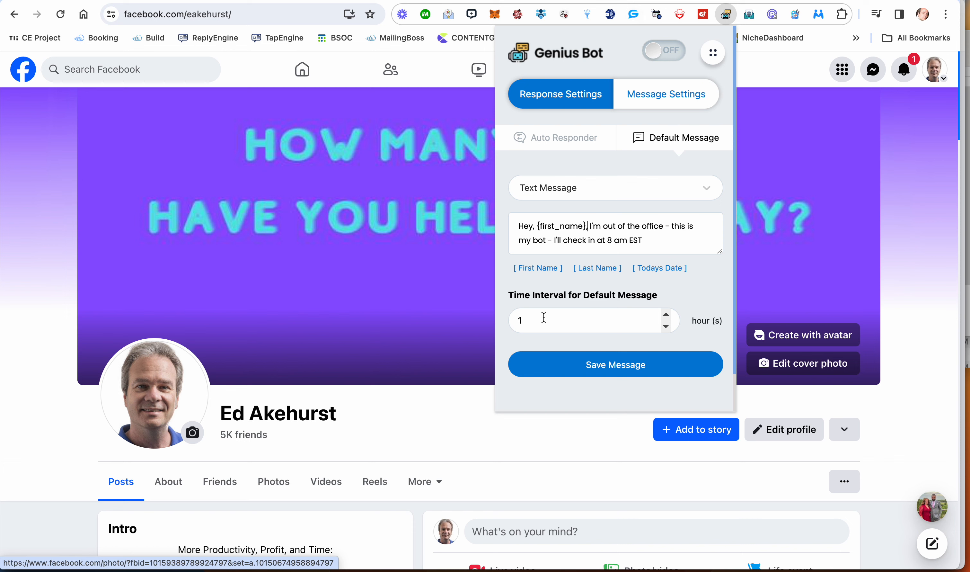
# Review the default message's time interval, its message type choices and the written text.
pyautogui.moveTo(544, 317); pyautogui.dragTo(505, 322)
pyautogui.click(544, 188)
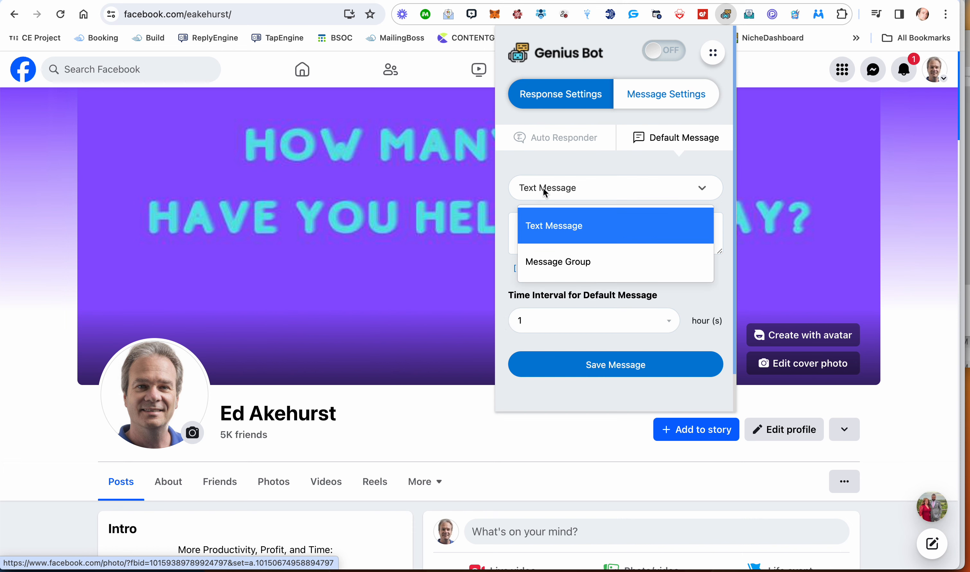
pyautogui.click(544, 189)
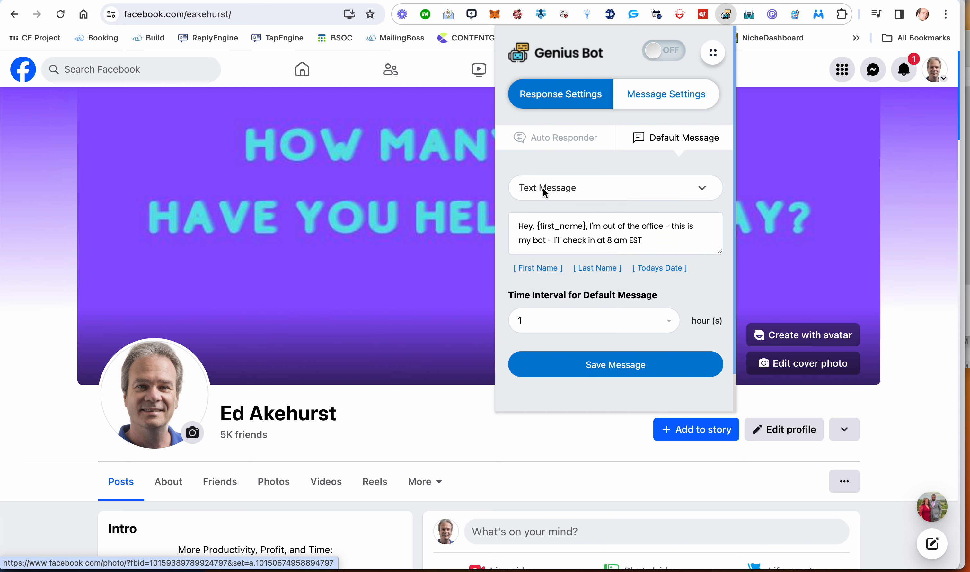
pyautogui.moveTo(663, 240); pyautogui.dragTo(514, 226)
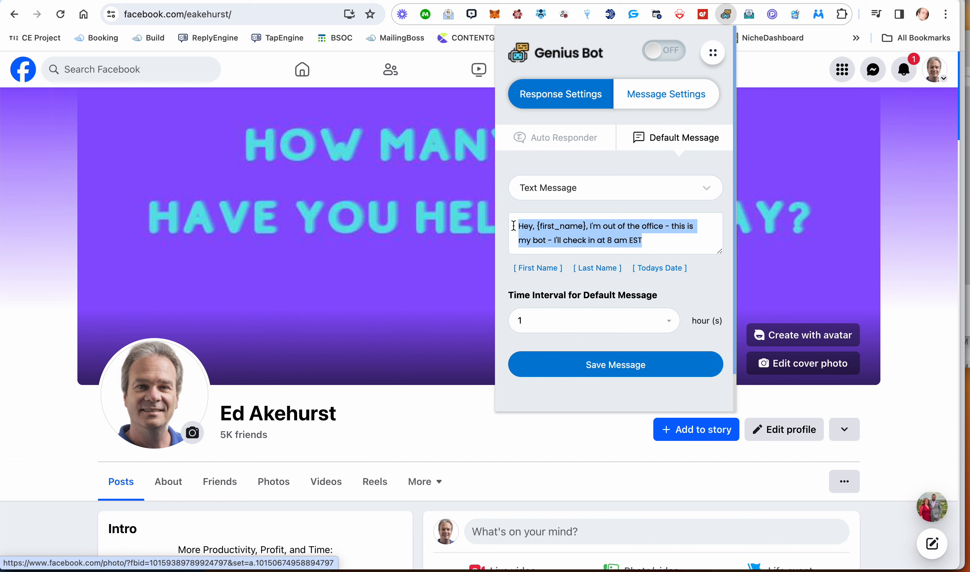
pyautogui.moveTo(659, 239); pyautogui.dragTo(514, 223)
# Open a new auto responder form and examine the fields offered by the Message Group response type.
pyautogui.click(547, 143)
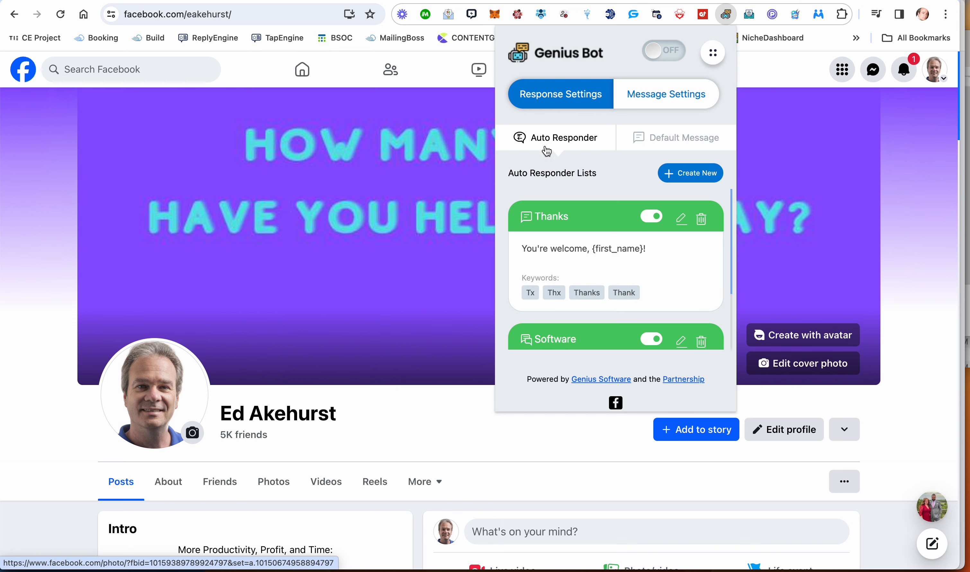
pyautogui.click(684, 172)
pyautogui.scroll(-2, 563, 260)
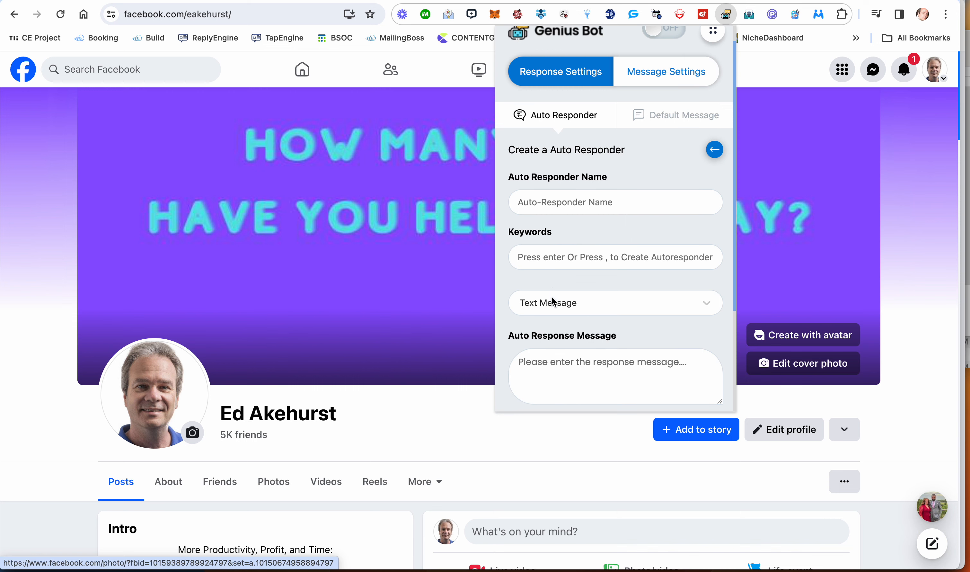
pyautogui.scroll(-1, 545, 260)
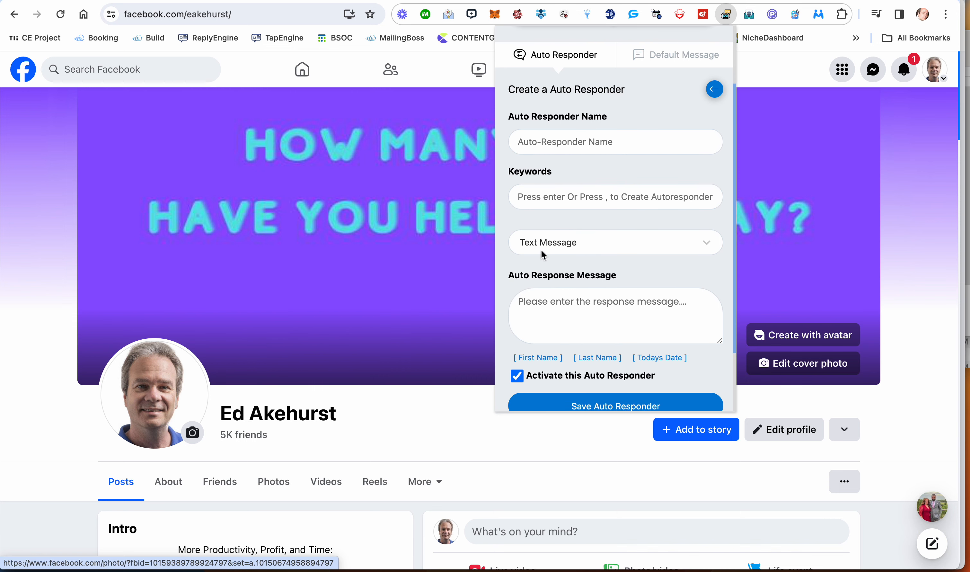
pyautogui.click(540, 243)
pyautogui.click(547, 315)
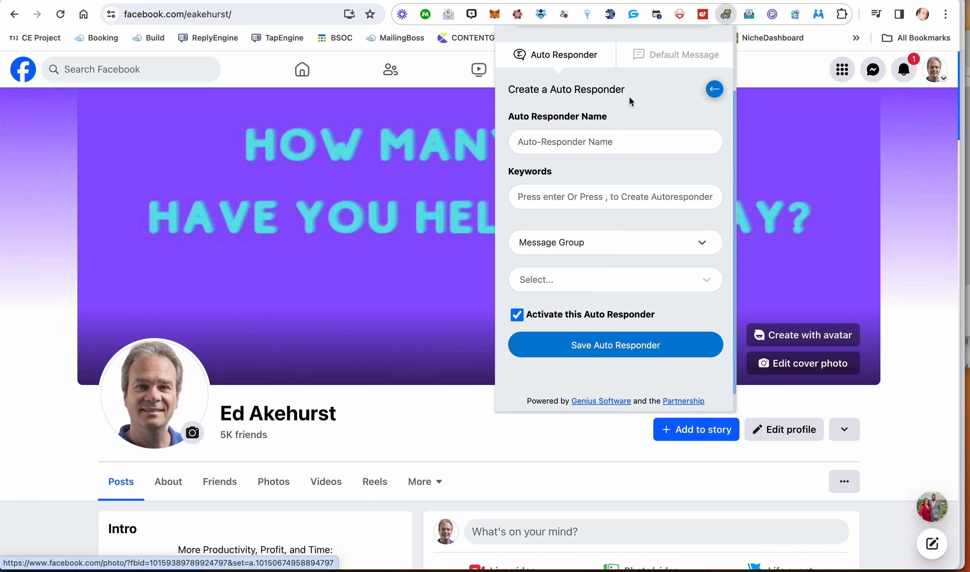
# Create a new message segment in the message settings and title it Segment 1.
pyautogui.scroll(3, 629, 123)
pyautogui.click(663, 94)
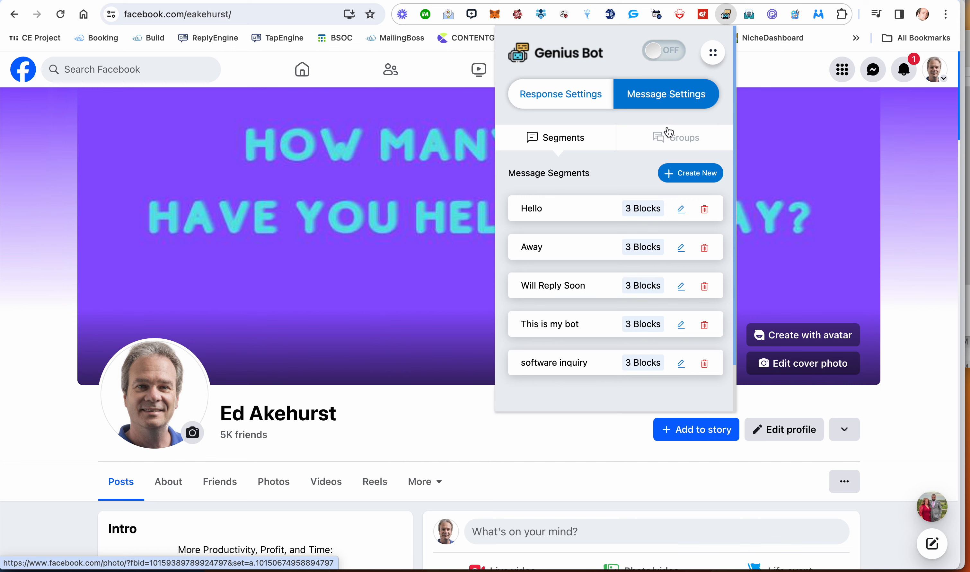
pyautogui.click(688, 176)
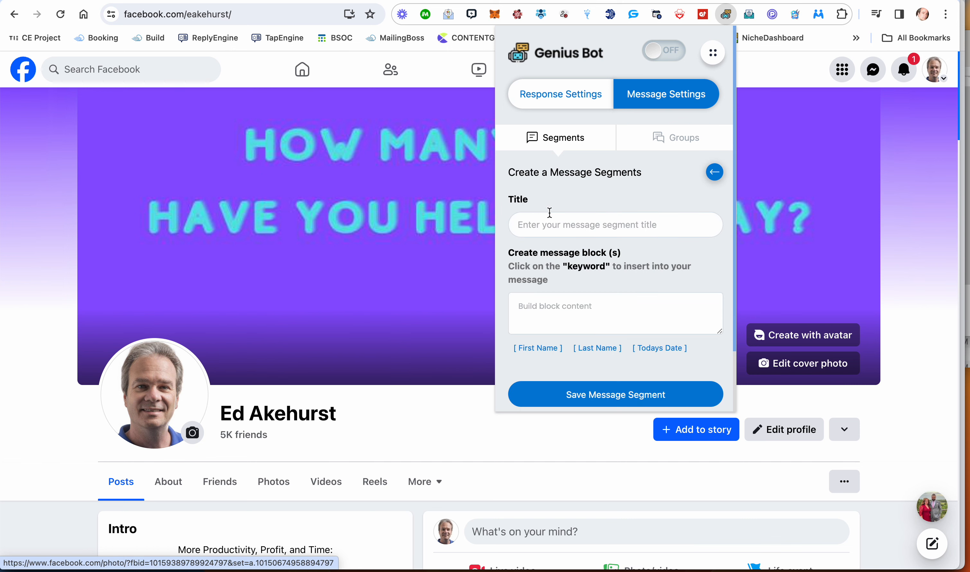
pyautogui.click(542, 225)
pyautogui.write('Segment ')
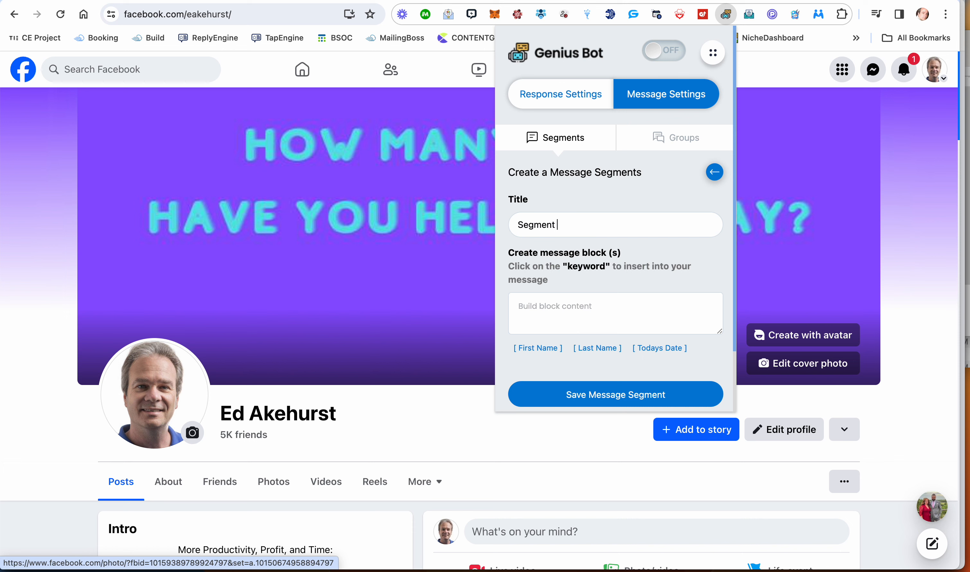
pyautogui.write('1')
# Paste the out-of-office text into the first message block, replace it with "Hi!" and add the block.
pyautogui.click(550, 303)
pyautogui.write("Hey I'm out of the office - this is my bot - I'll check in at 8 am EST")
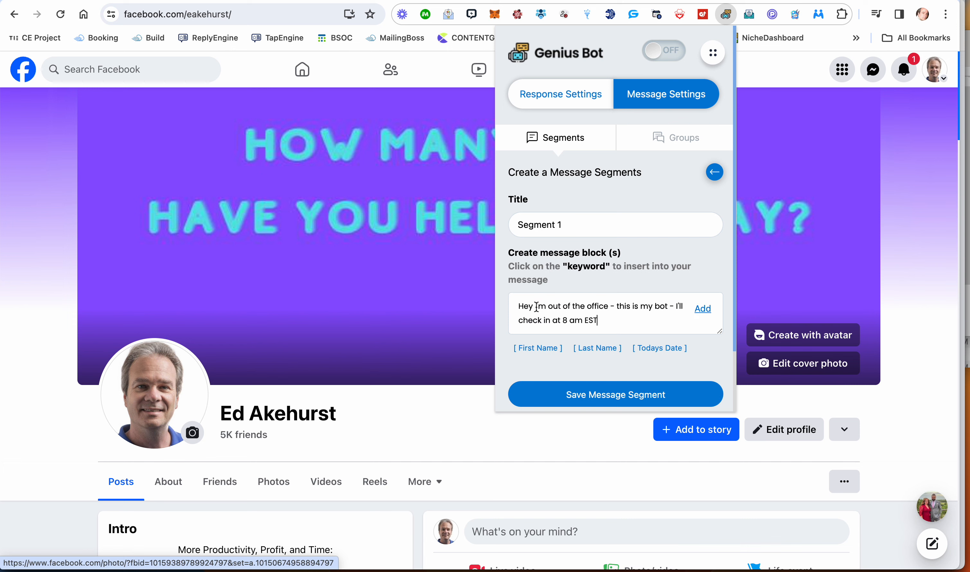
pyautogui.moveTo(536, 306); pyautogui.dragTo(602, 322)
pyautogui.press('BackSpace')
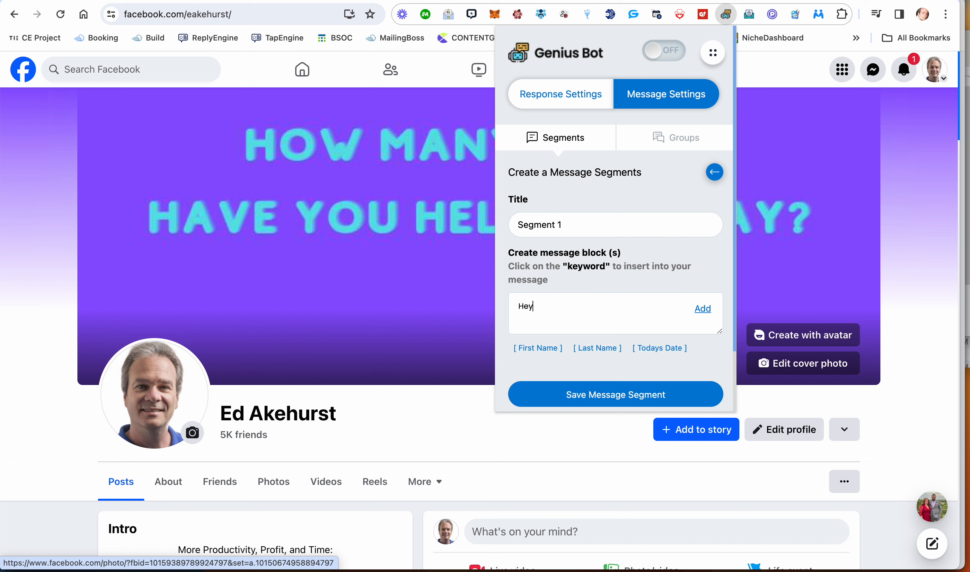
pyautogui.press('BackSpace')
pyautogui.press('BackSpace')
pyautogui.write('i!')
pyautogui.click(703, 310)
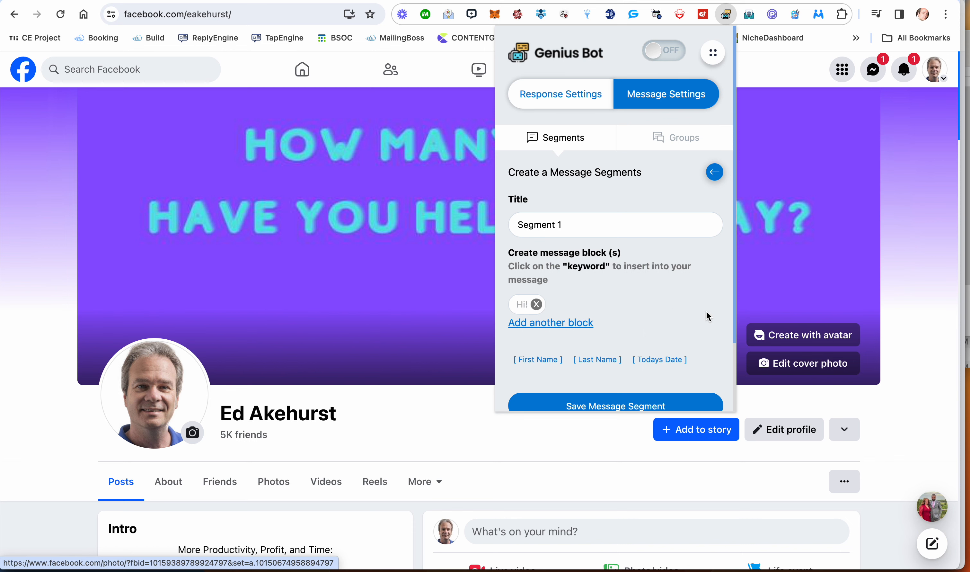
# Add a second message block to Segment 1 with the text "Hello!".
pyautogui.click(566, 323)
pyautogui.write('H')
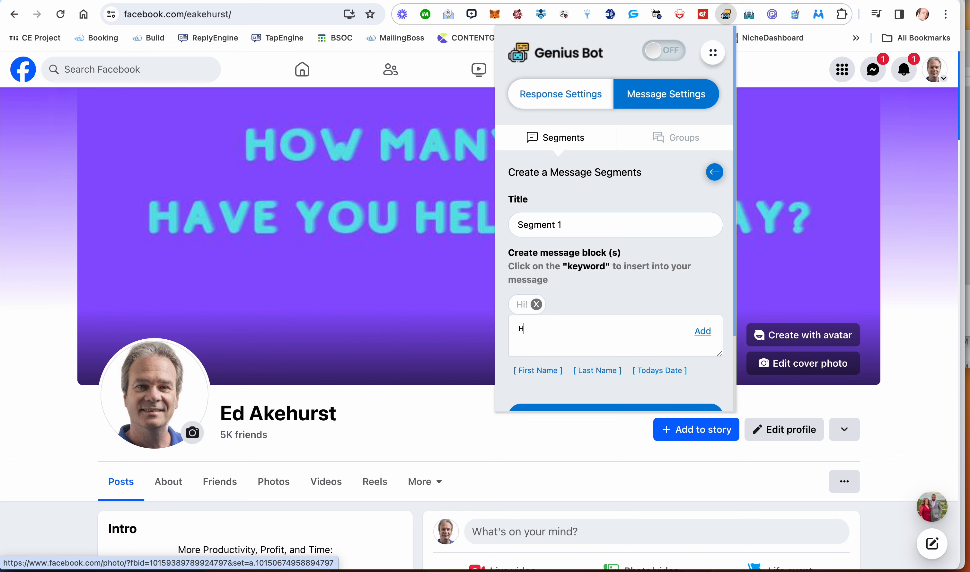
pyautogui.write('ello!')
pyautogui.click(703, 331)
# Add a third message block to Segment 1 reading "Hi, {first_name}!" using the first-name placeholder.
pyautogui.click(575, 324)
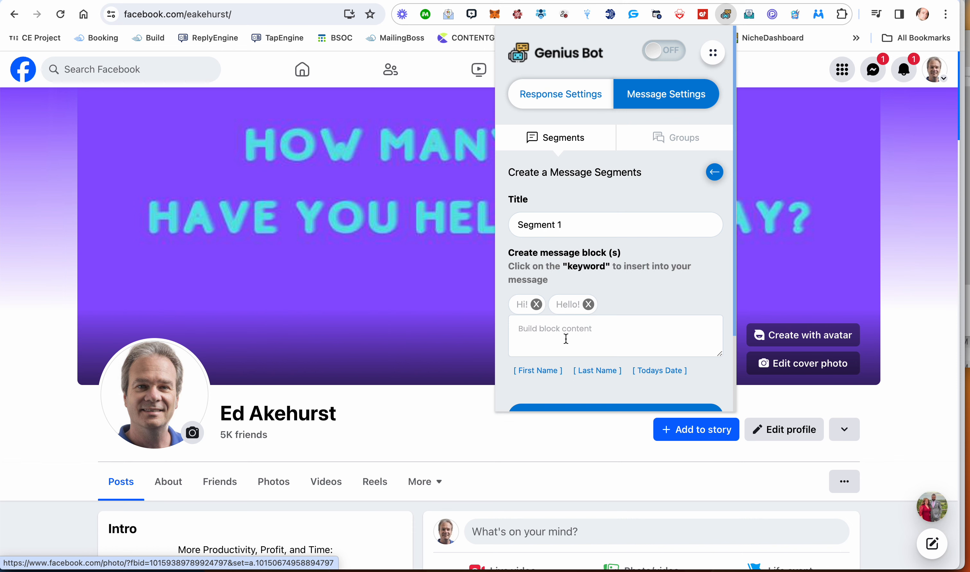
pyautogui.write('Hi')
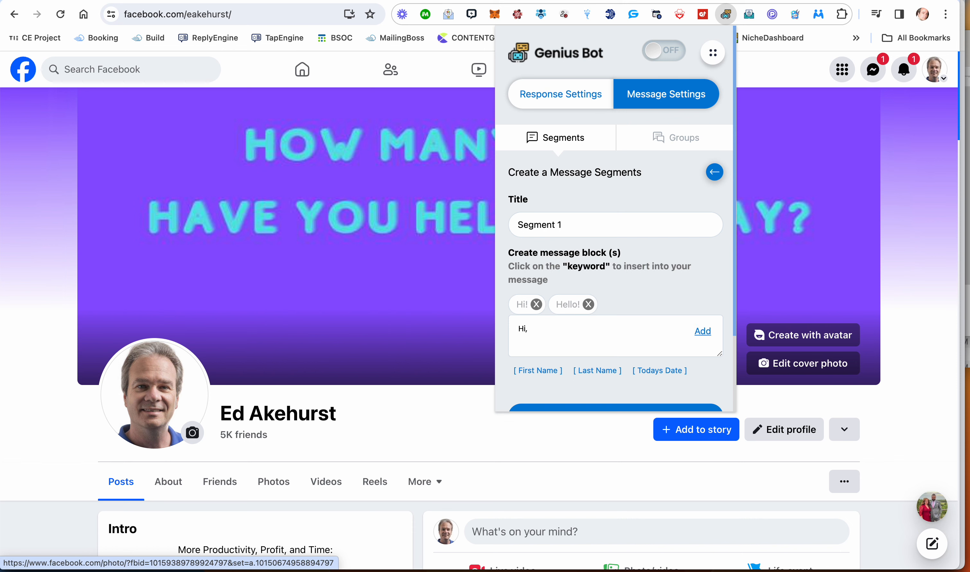
pyautogui.write(',')
pyautogui.click(538, 371)
pyautogui.write('!')
pyautogui.click(703, 331)
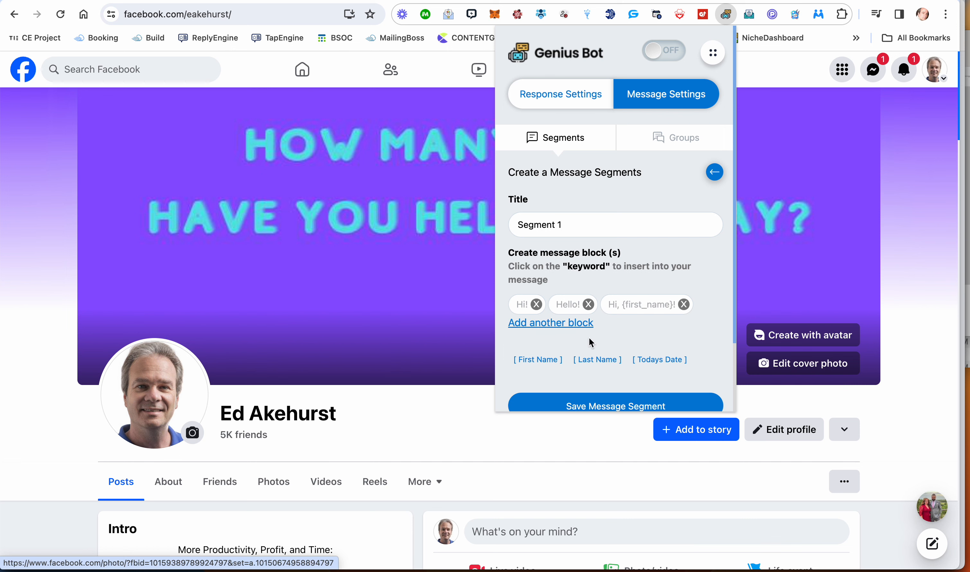
# Add a fourth message block reading "Hey, {first_name}!" using the first-name placeholder, and save Segment 1.
pyautogui.click(581, 326)
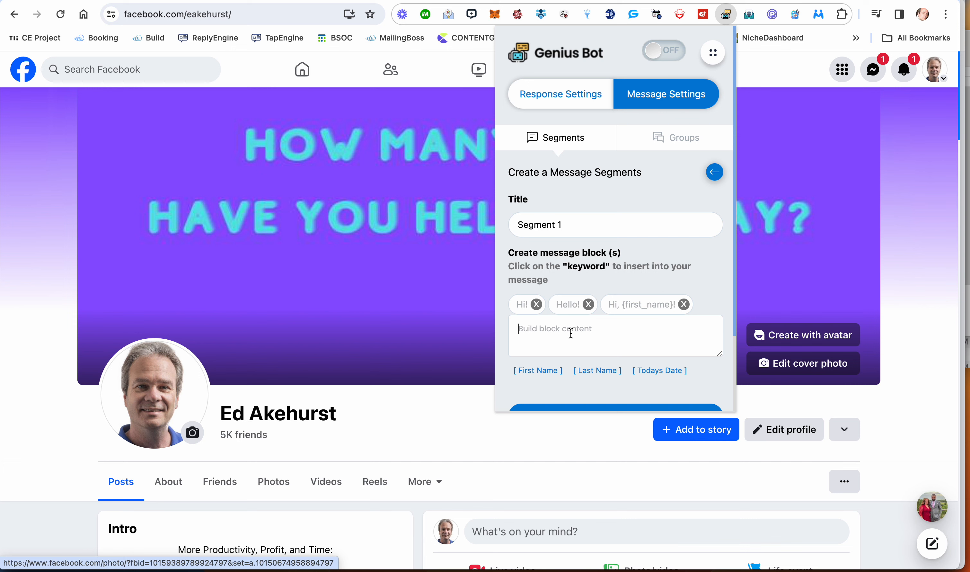
pyautogui.write('Hey')
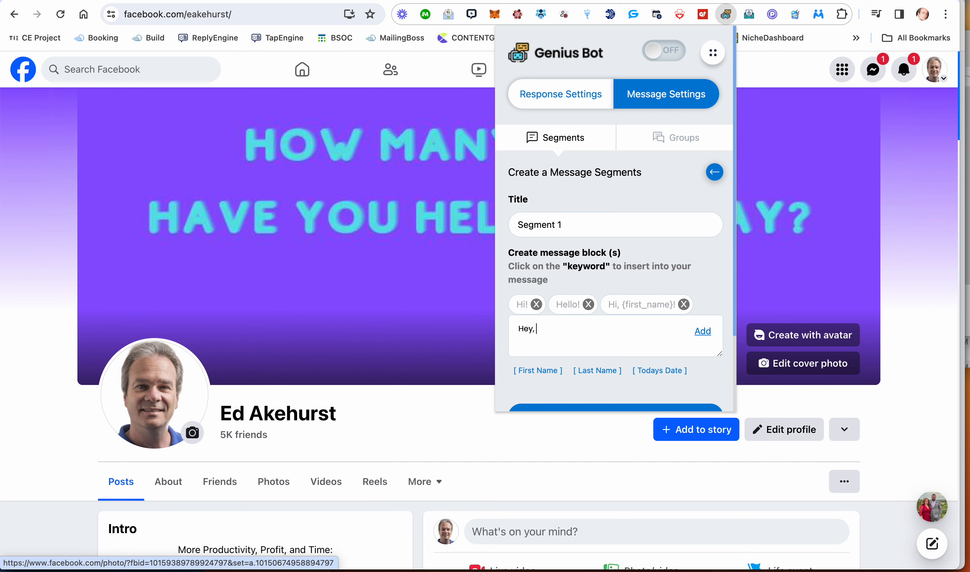
pyautogui.write(',')
pyautogui.click(554, 371)
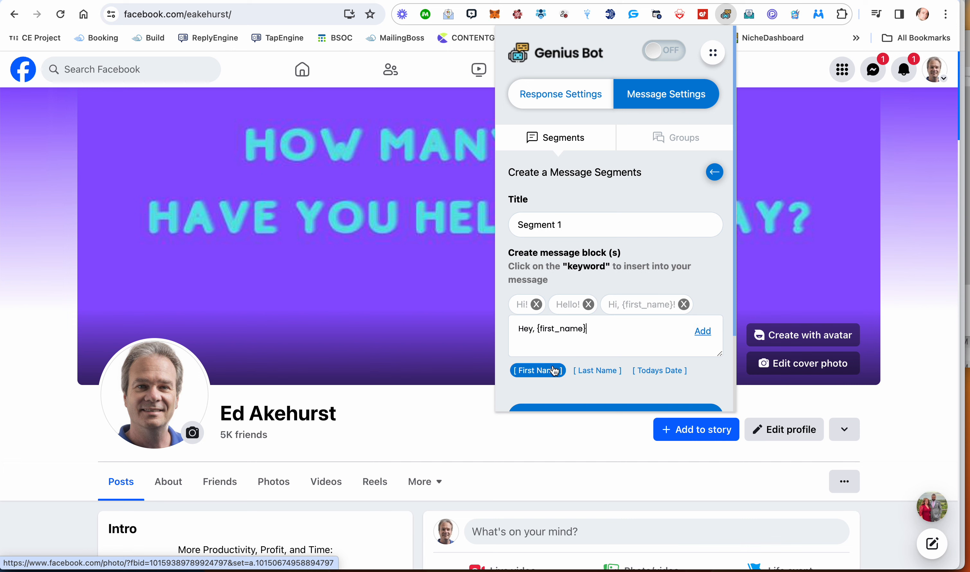
pyautogui.write('!')
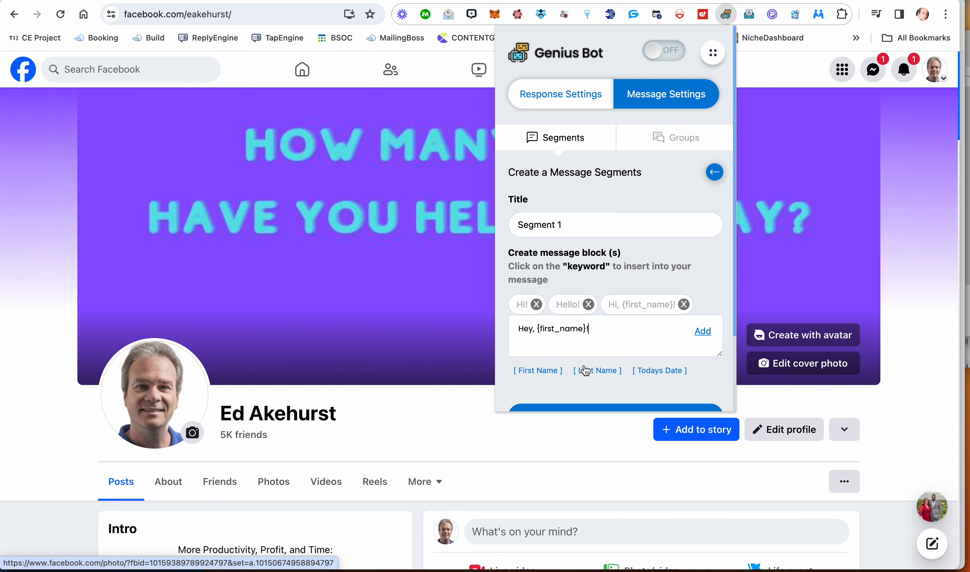
pyautogui.click(706, 334)
pyautogui.scroll(-2, 598, 357)
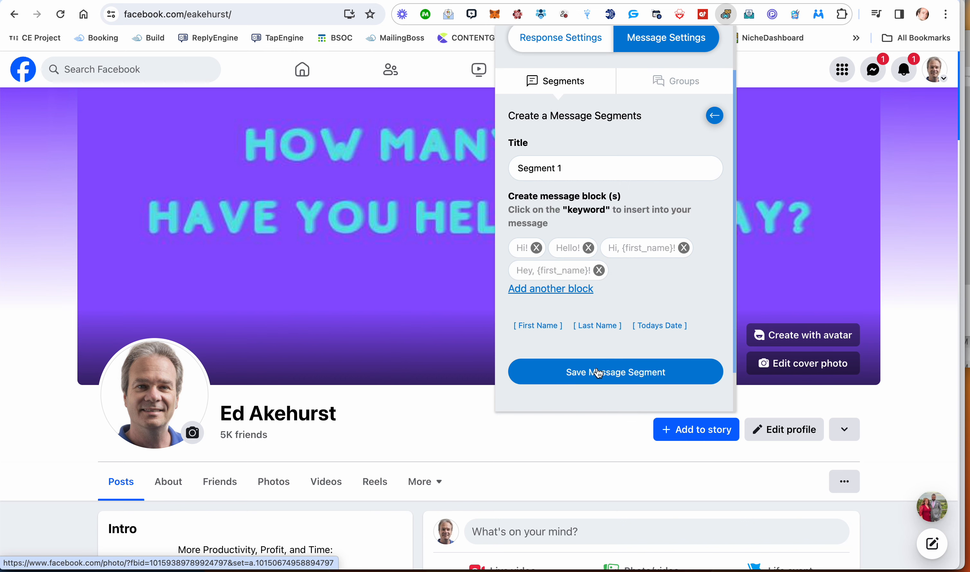
pyautogui.click(598, 371)
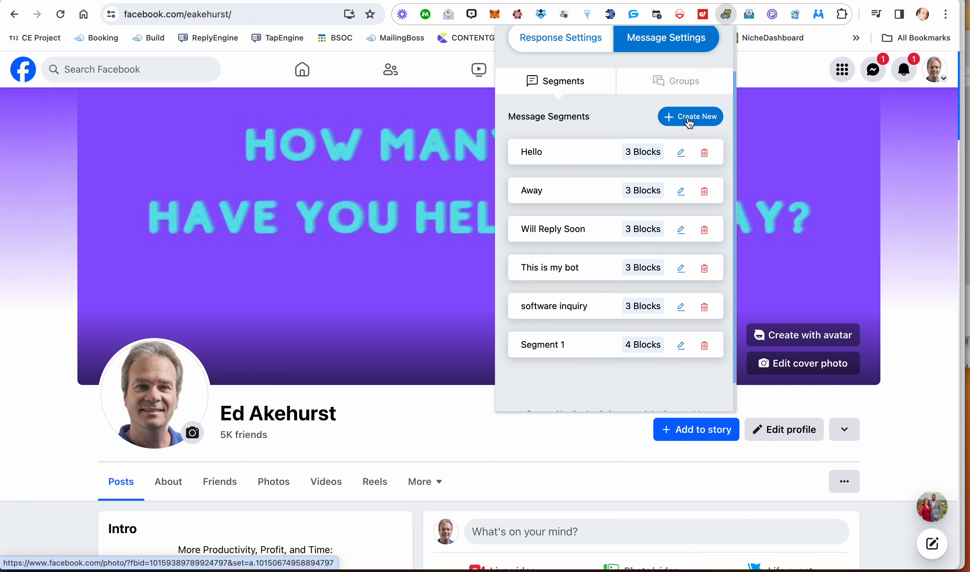
# Create another new message segment and title it Segment 2.
pyautogui.click(690, 116)
pyautogui.click(560, 168)
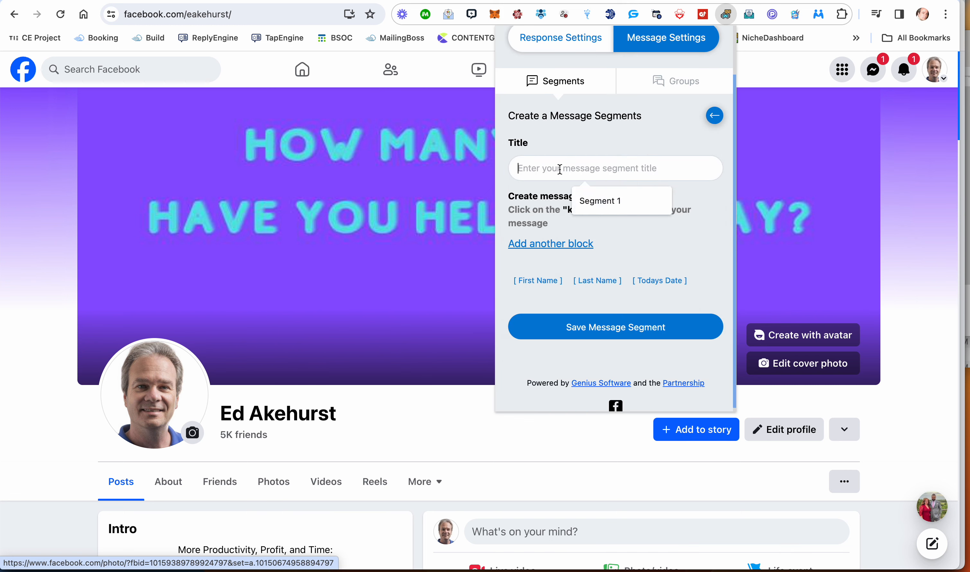
pyautogui.write('Segment 2')
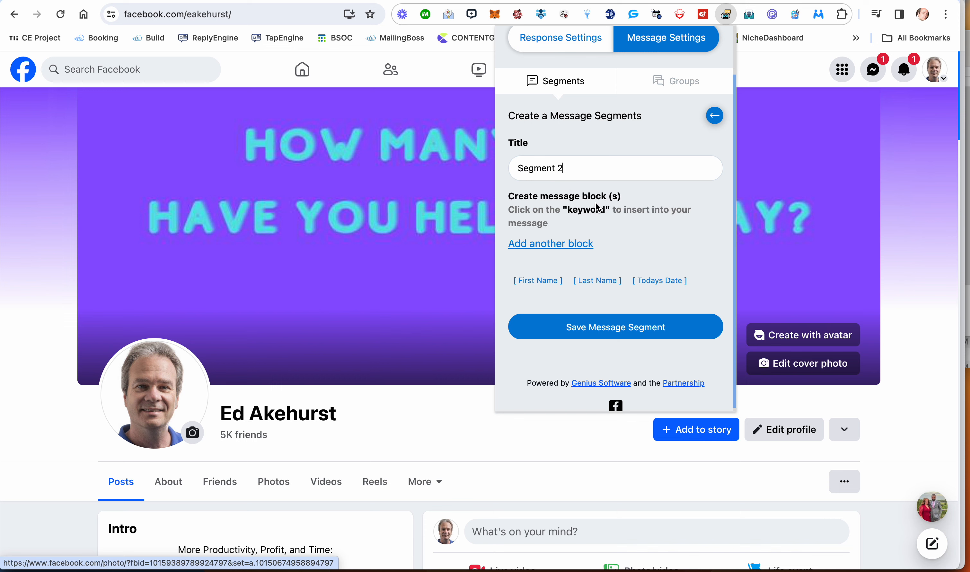
# Paste the out-of-office text into Segment 2's first block, trim it to "I'm out of the office" and add the block.
pyautogui.scroll(2, 605, 188)
pyautogui.scroll(-2, 605, 283)
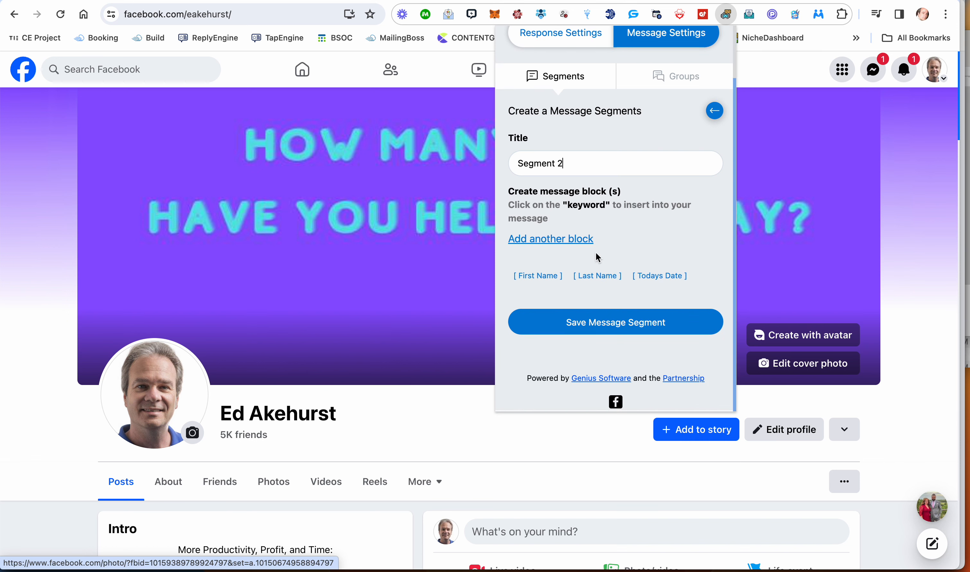
pyautogui.click(587, 241)
pyautogui.write("Hey I'm out of the office - this is my bot - I'll check in at 8 am EST")
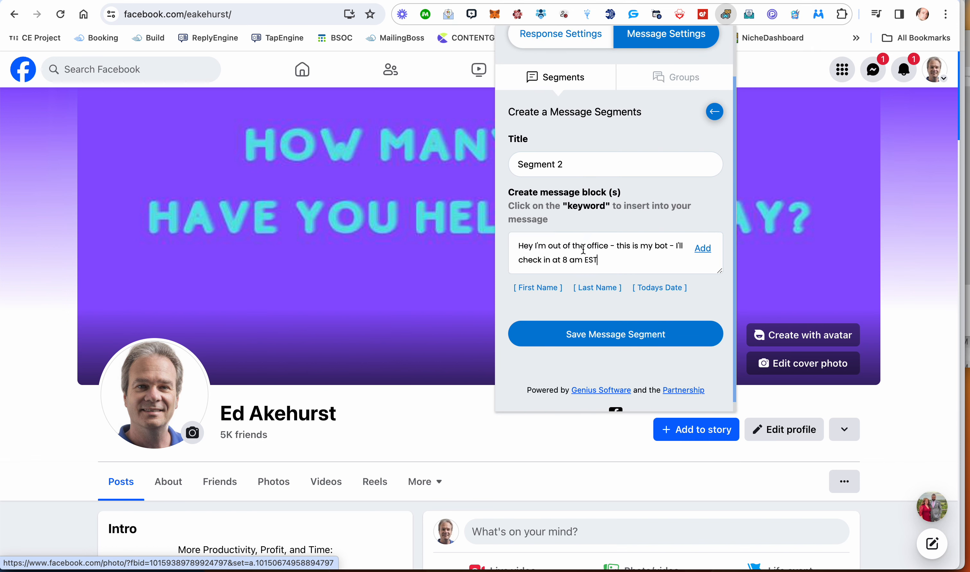
pyautogui.moveTo(535, 247); pyautogui.dragTo(486, 248)
pyautogui.press('BackSpace')
pyautogui.moveTo(592, 247); pyautogui.dragTo(595, 272)
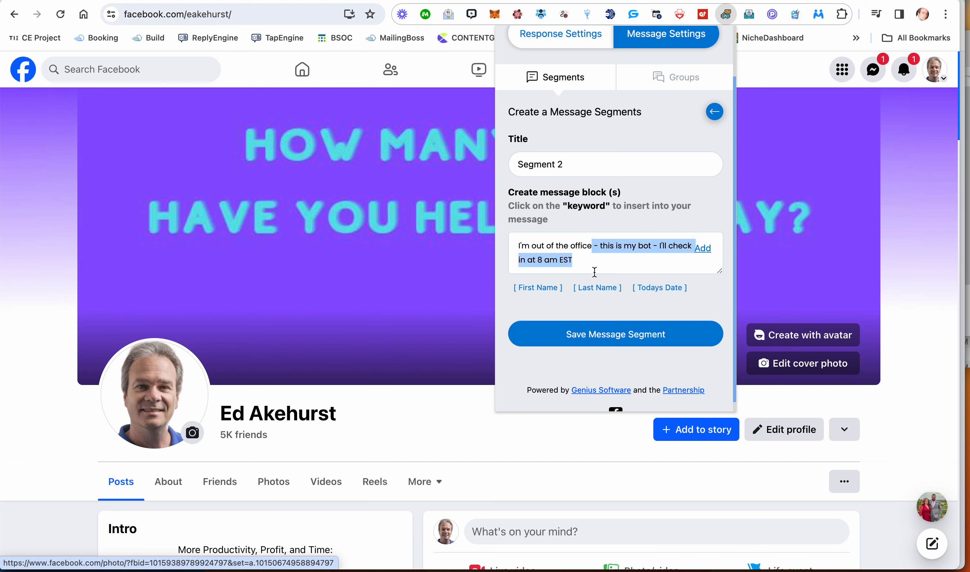
pyautogui.press('BackSpace')
pyautogui.click(703, 249)
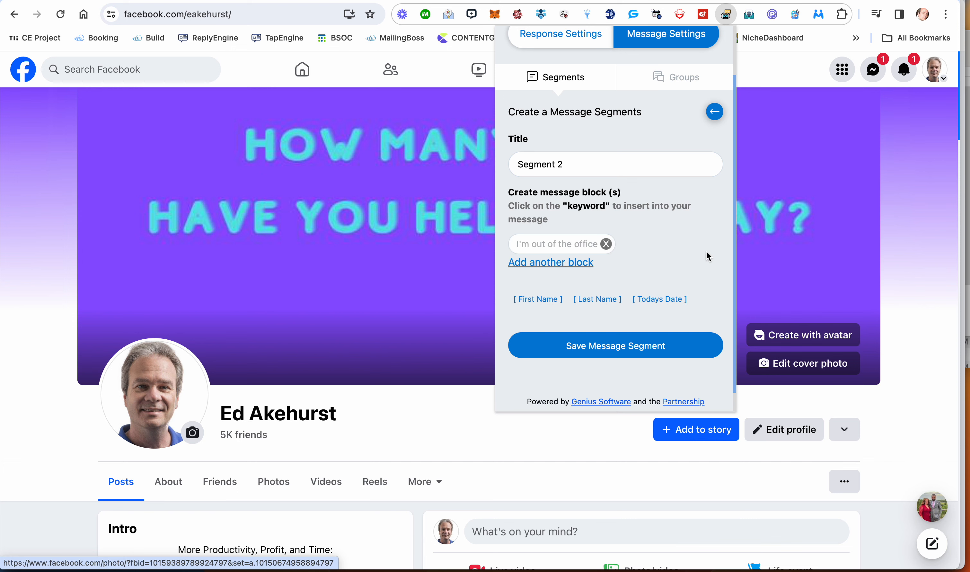
# Add a second message block to Segment 2 with the text "I am out of the office.".
pyautogui.click(569, 263)
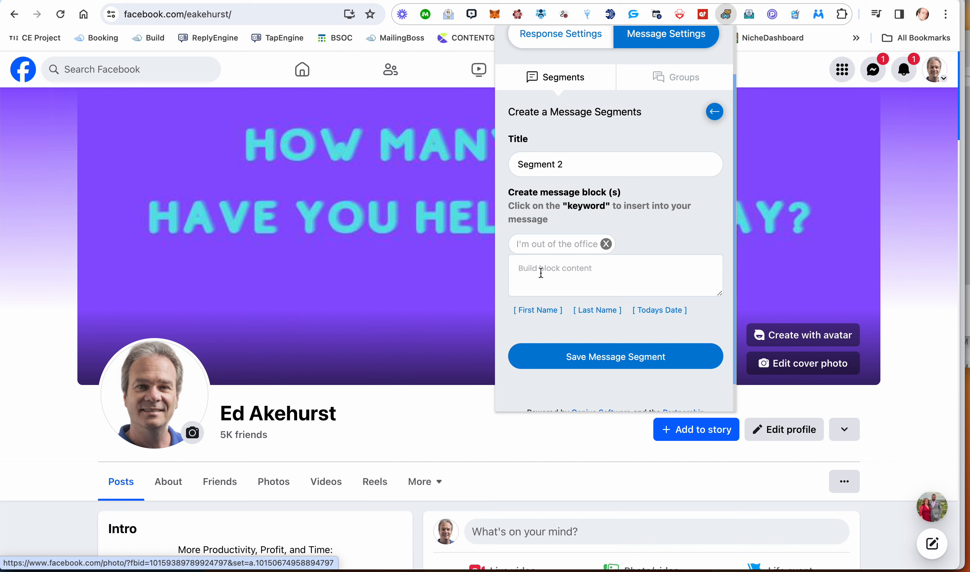
pyautogui.write('I am ou')
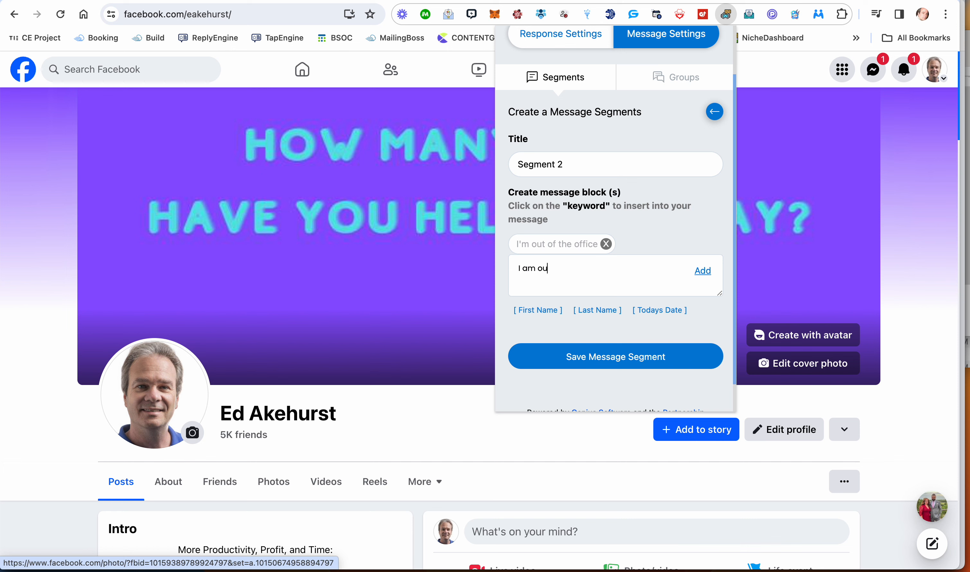
pyautogui.write('t of the pffice.')
pyautogui.click(581, 271)
pyautogui.press('BackSpace')
pyautogui.write('o')
pyautogui.click(703, 271)
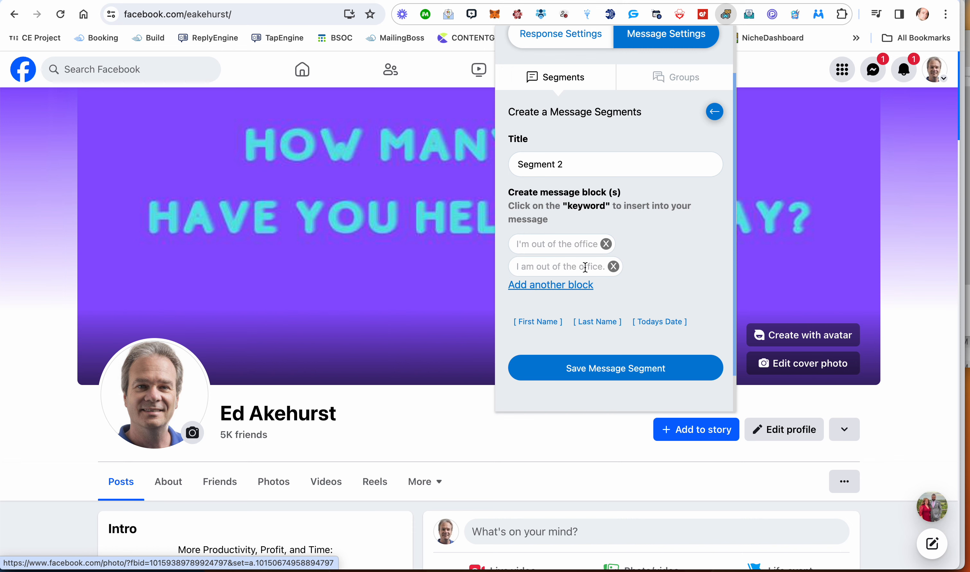
# Add a third message block reading "I'm not in right now." and save Segment 2.
pyautogui.click(575, 291)
pyautogui.write('I;m ')
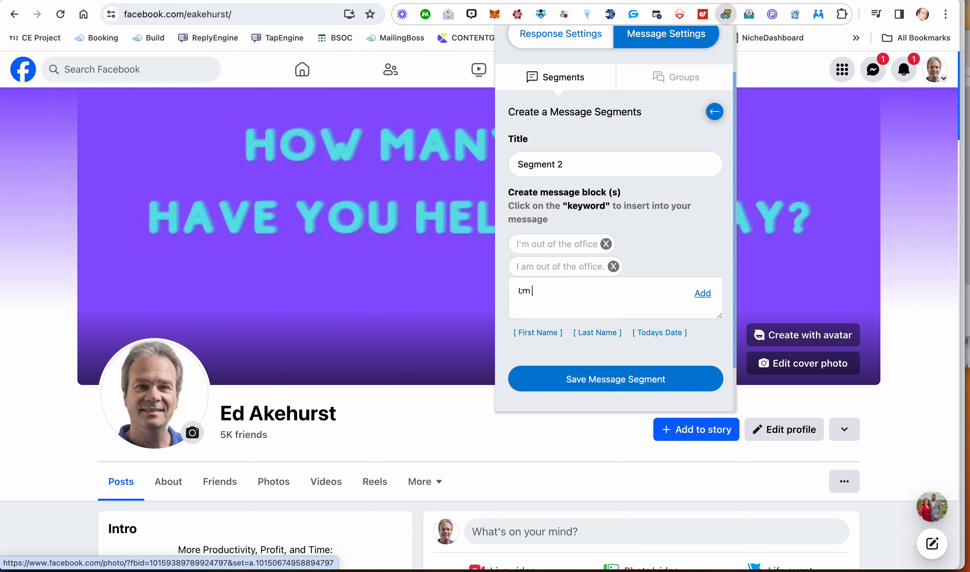
pyautogui.write('not in riught now')
pyautogui.click(568, 292)
pyautogui.press('BackSpace')
pyautogui.click(524, 291)
pyautogui.press('BackSpace')
pyautogui.write("'")
pyautogui.click(609, 288)
pyautogui.write('.')
pyautogui.click(703, 293)
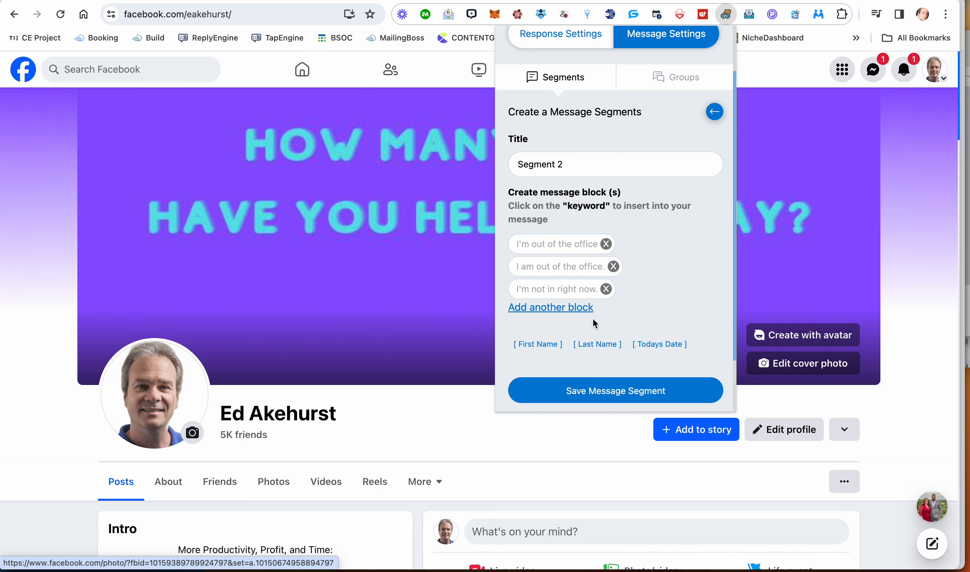
pyautogui.click(601, 393)
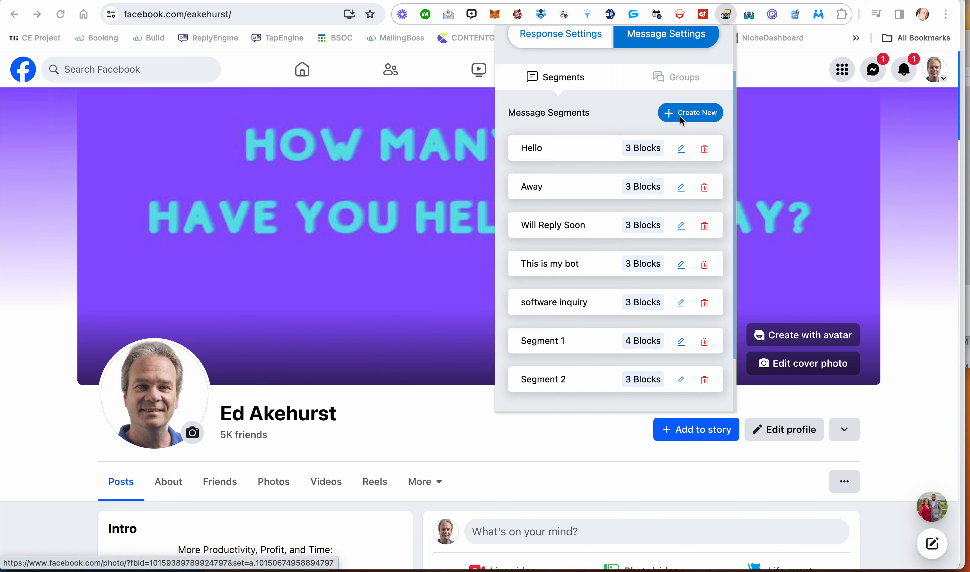
# Create a further message segment and title it Segment 3.
pyautogui.click(685, 113)
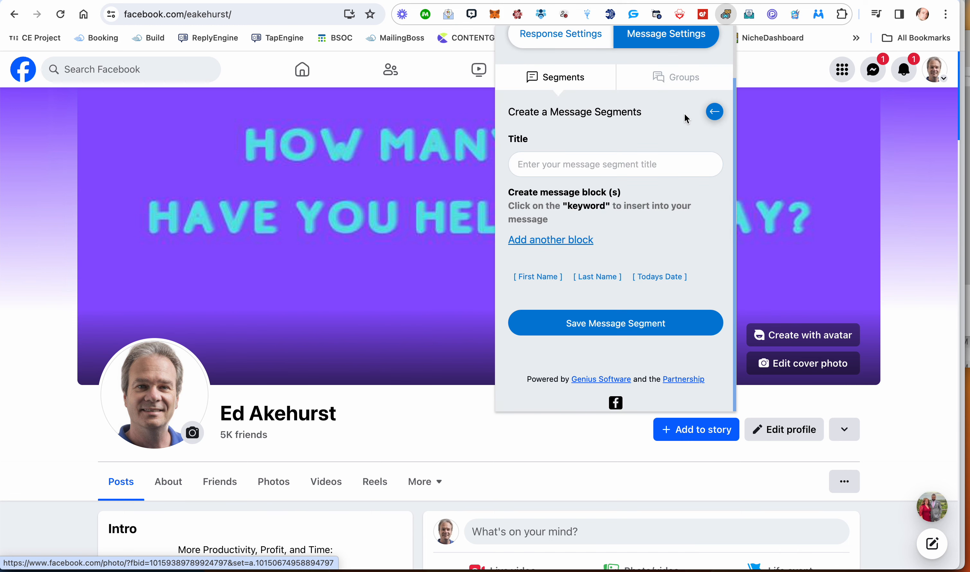
pyautogui.click(552, 169)
pyautogui.write('Segm')
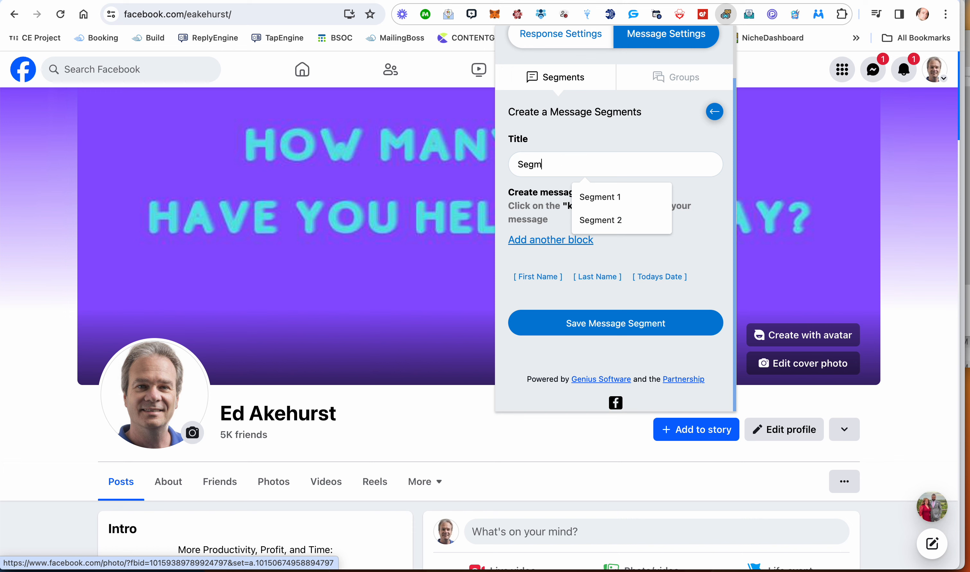
pyautogui.write('ent 3')
# Paste the out-of-office text into Segment 3's first block, reduce it to "This is my bot.", copy that wording and add the block.
pyautogui.click(561, 238)
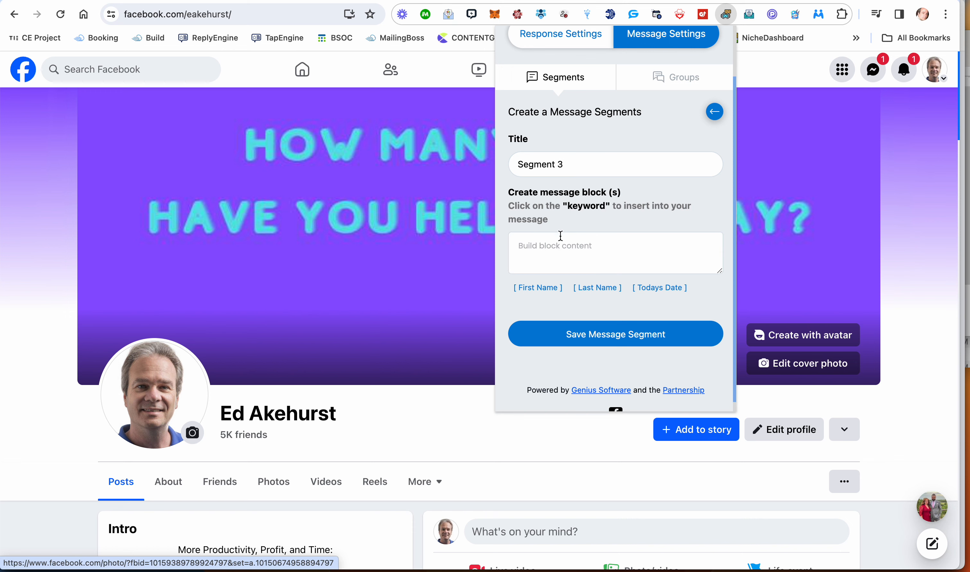
pyautogui.write("Hey I'm out of the office - this is my bot - I'll check in at 8 am EST")
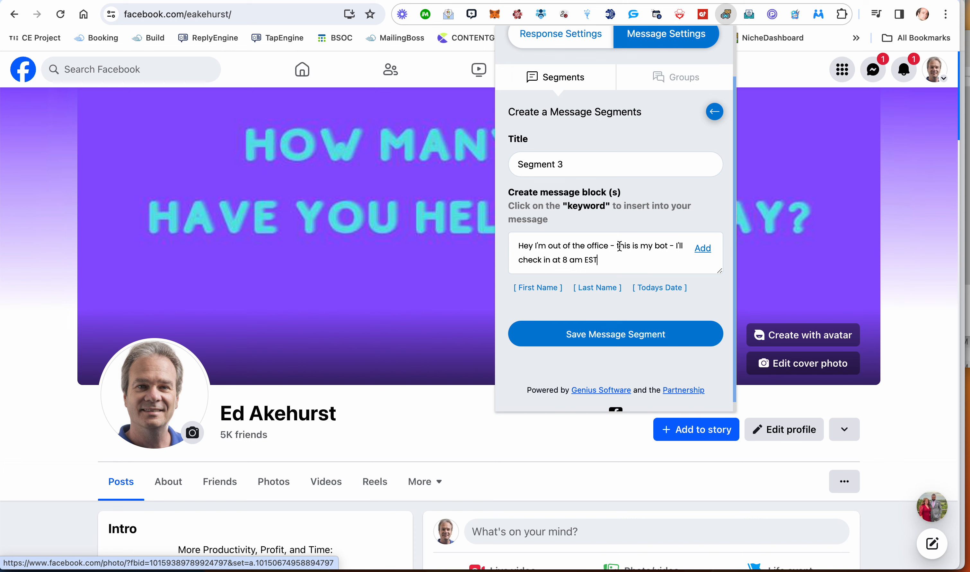
pyautogui.moveTo(620, 245); pyautogui.dragTo(474, 251)
pyautogui.write('T')
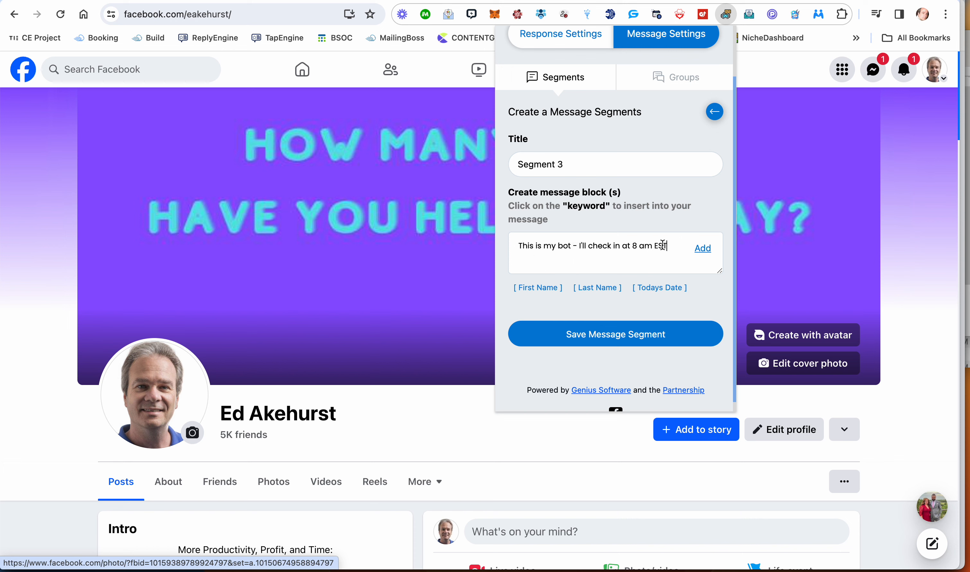
pyautogui.moveTo(667, 246); pyautogui.dragTo(571, 246)
pyautogui.write('.')
pyautogui.moveTo(643, 245); pyautogui.dragTo(483, 242)
pyautogui.hotkey('ctrl', 'c')
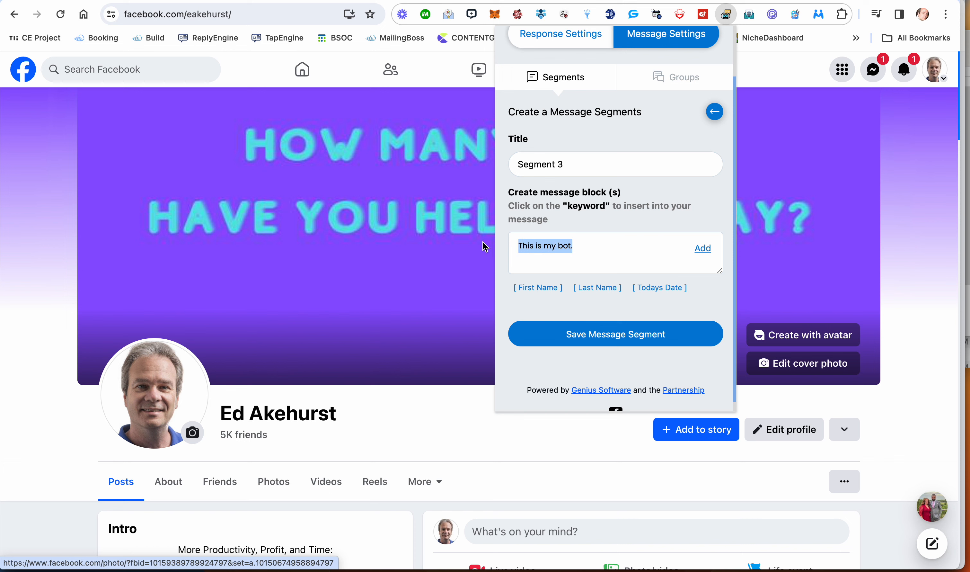
pyautogui.click(703, 247)
# Add a second block from the copied text, changed to "This is my Genius bot.", and save Segment 3.
pyautogui.click(582, 262)
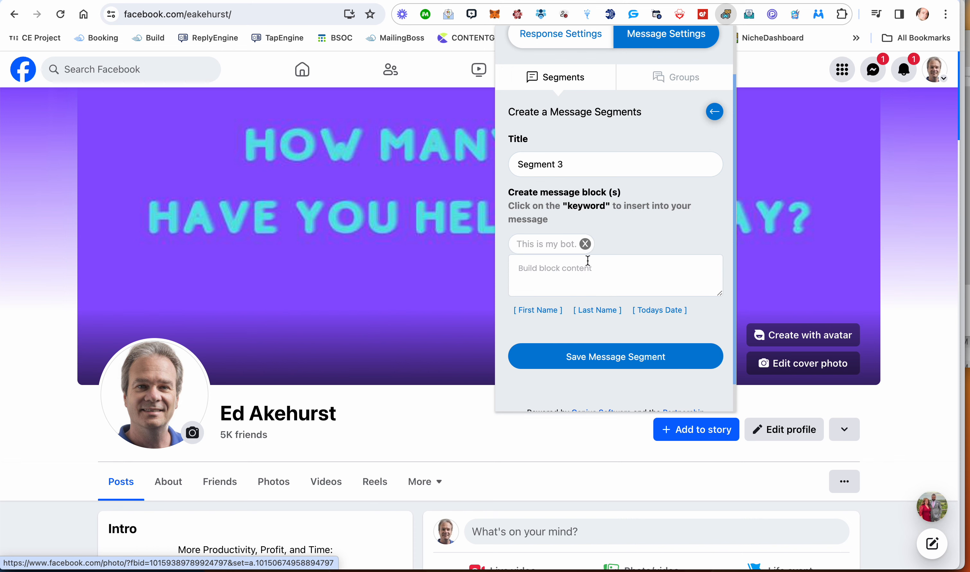
pyautogui.hotkey('ctrl', 'v')
pyautogui.click(557, 269)
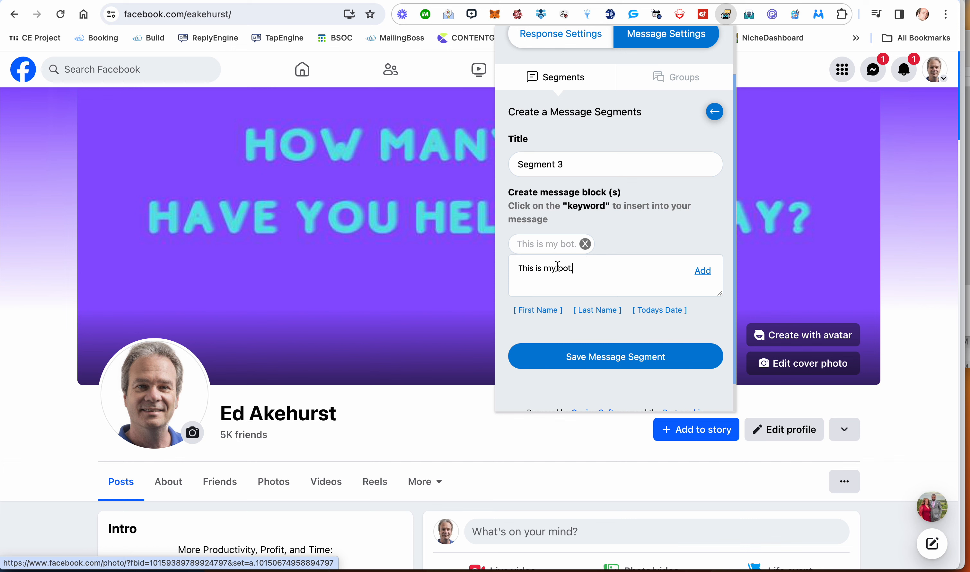
pyautogui.write('Genius')
pyautogui.click(702, 272)
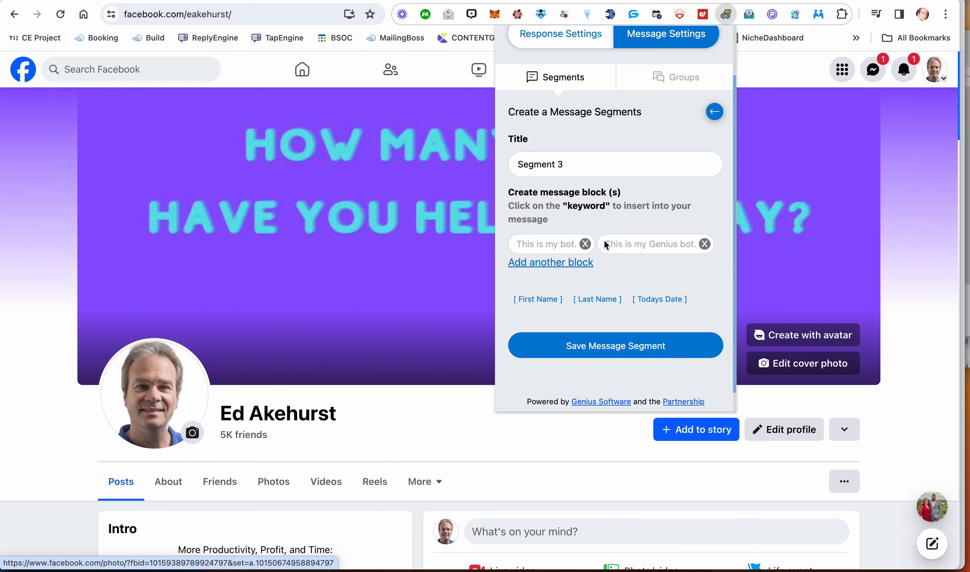
pyautogui.click(603, 347)
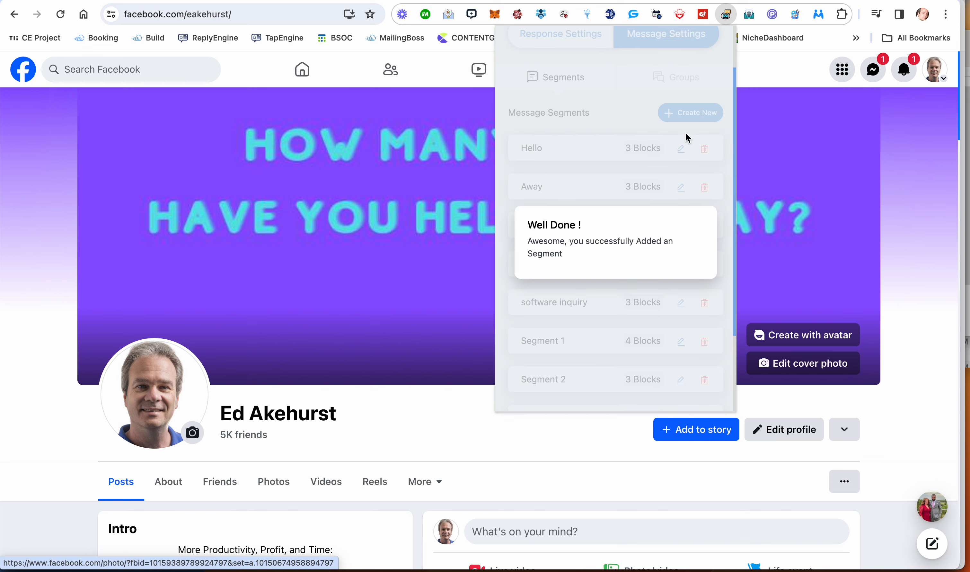
# Create a new message segment and title it Segment 4.
pyautogui.click(691, 113)
pyautogui.click(566, 162)
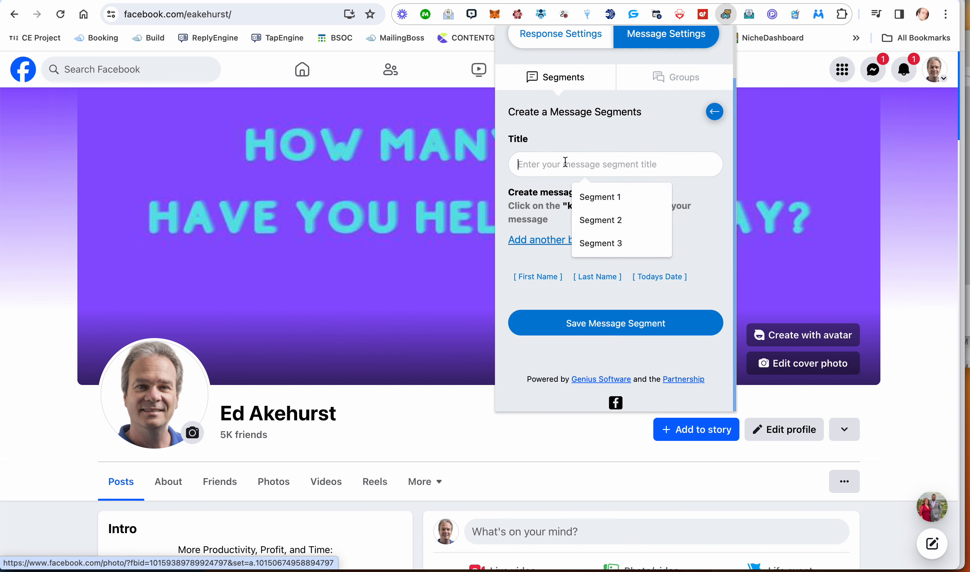
pyautogui.write('M')
pyautogui.press('BackSpace')
pyautogui.write('S')
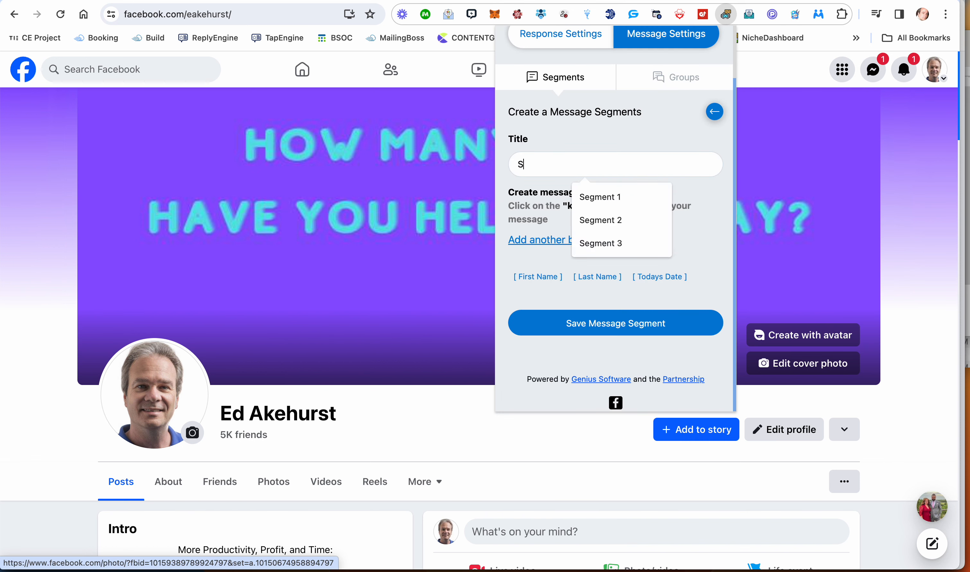
pyautogui.write('egment 4')
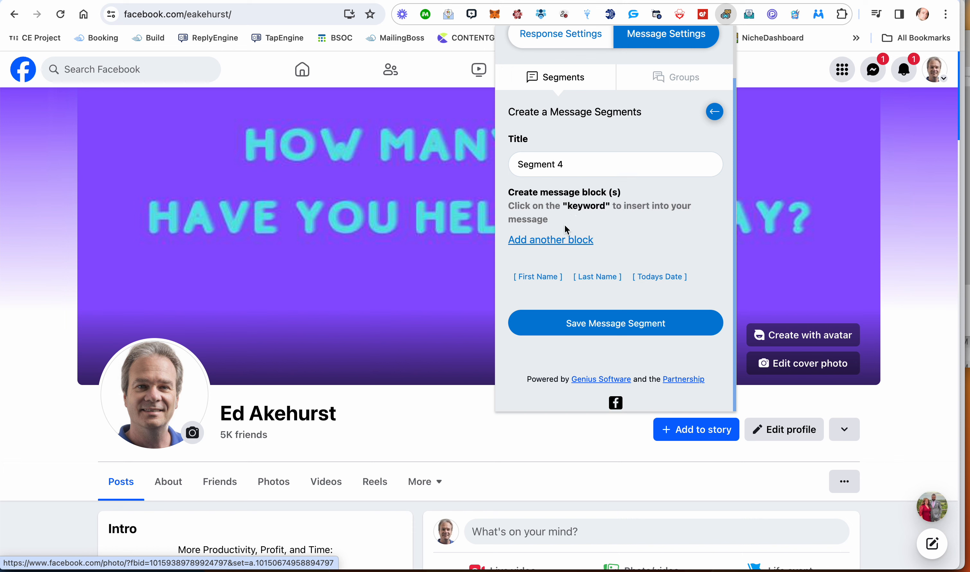
# Write "I'll be back at 8" in Segment 4's first message block, copy the text and add the block.
pyautogui.click(556, 240)
pyautogui.click(556, 243)
pyautogui.write("I'll")
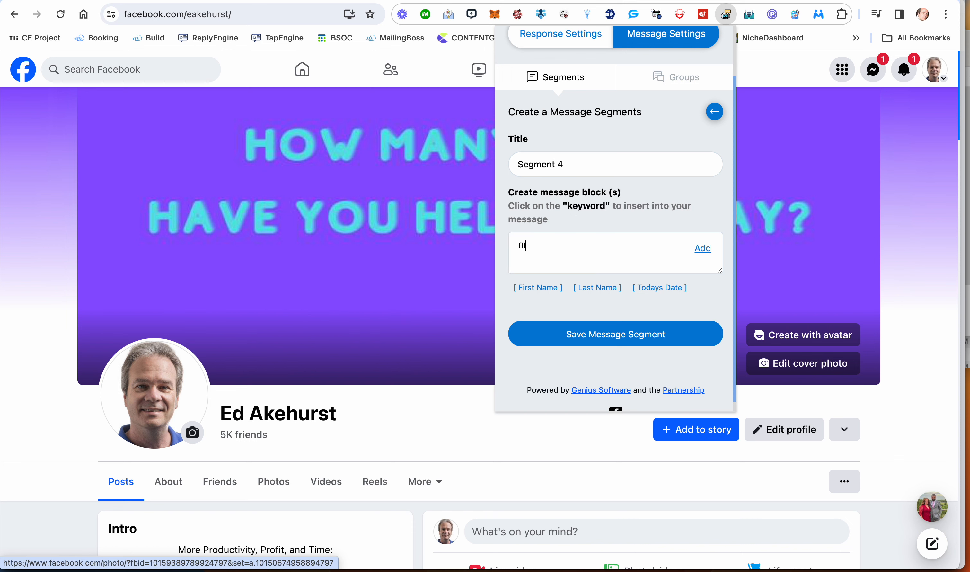
pyautogui.write(' be back at 8')
pyautogui.moveTo(621, 256); pyautogui.dragTo(479, 247)
pyautogui.press('super+c')
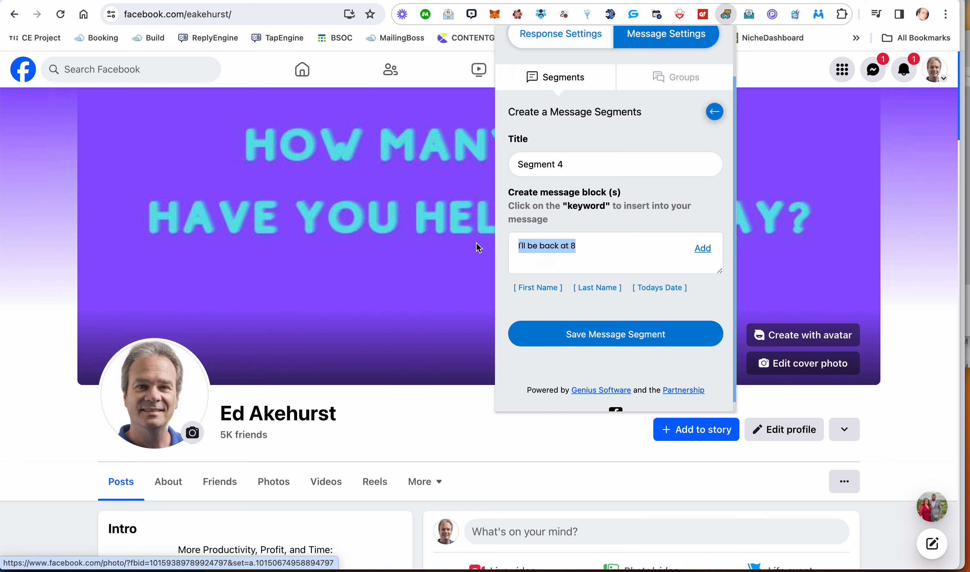
pyautogui.click(703, 248)
# Add a second block to Segment 4 from the copied text, extended to "I'll be back at 8 am".
pyautogui.click(570, 262)
pyautogui.press('super+v')
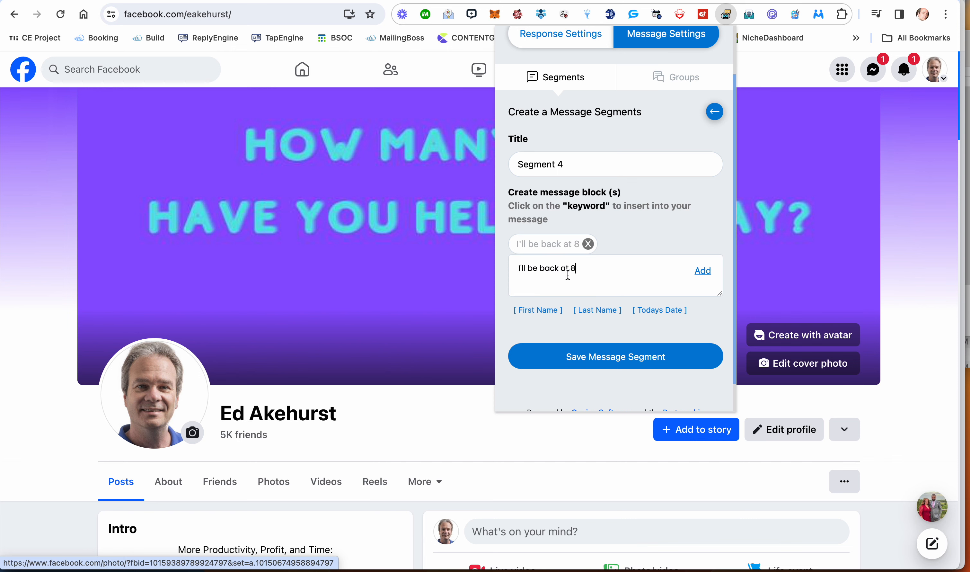
pyautogui.write('am')
pyautogui.click(703, 270)
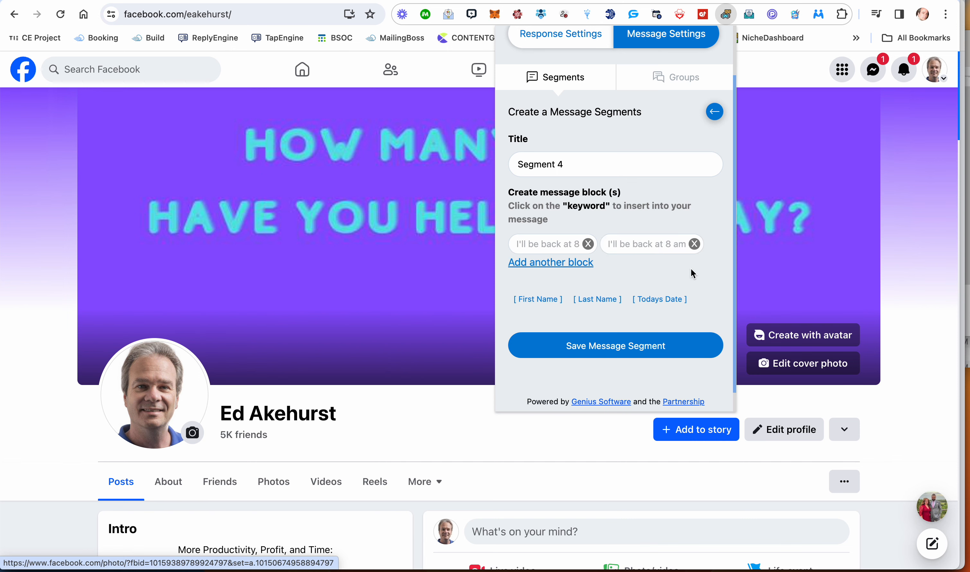
# Add a third block from the copied text, changed to "I'll be back in the office at 8 am EST", and save Segment 4.
pyautogui.click(587, 263)
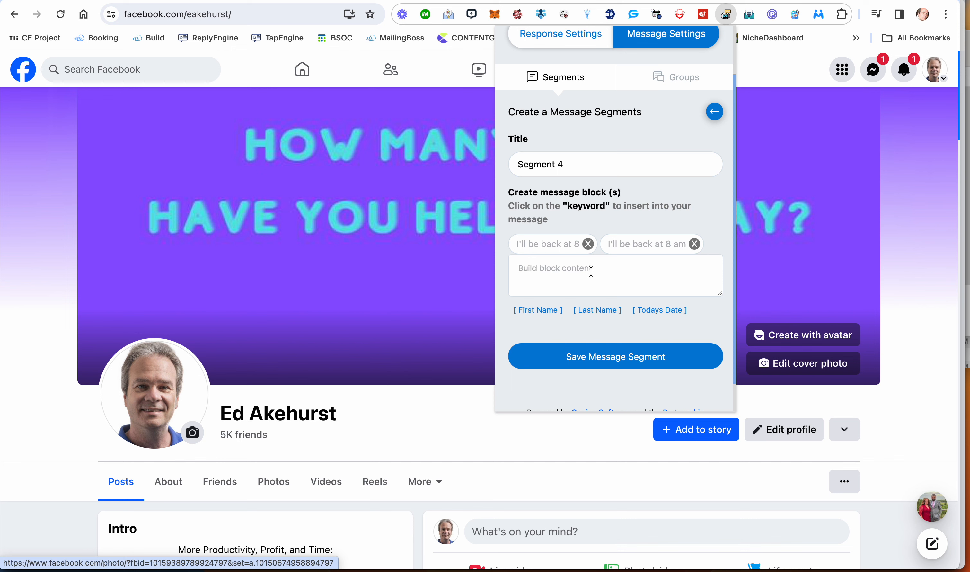
pyautogui.press('super+v')
pyautogui.write('amE')
pyautogui.write('EST')
pyautogui.click(566, 269)
pyautogui.write('in the offic')
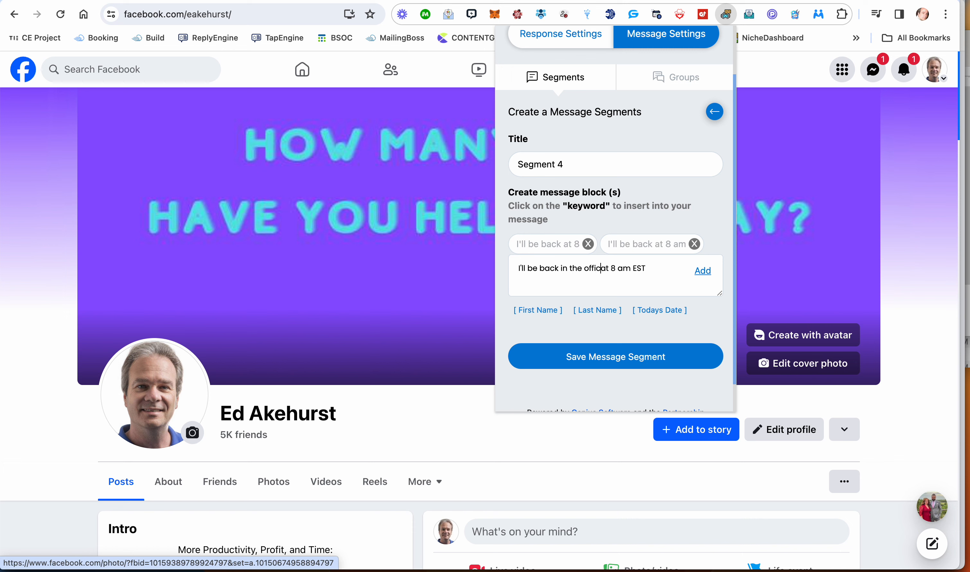
pyautogui.write('e')
pyautogui.press('End')
pyautogui.click(703, 271)
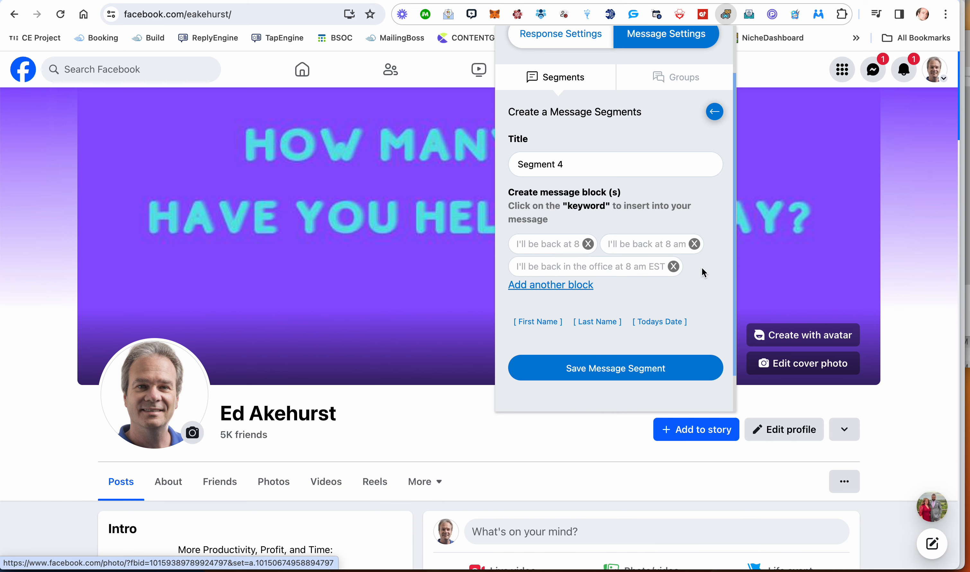
pyautogui.click(574, 369)
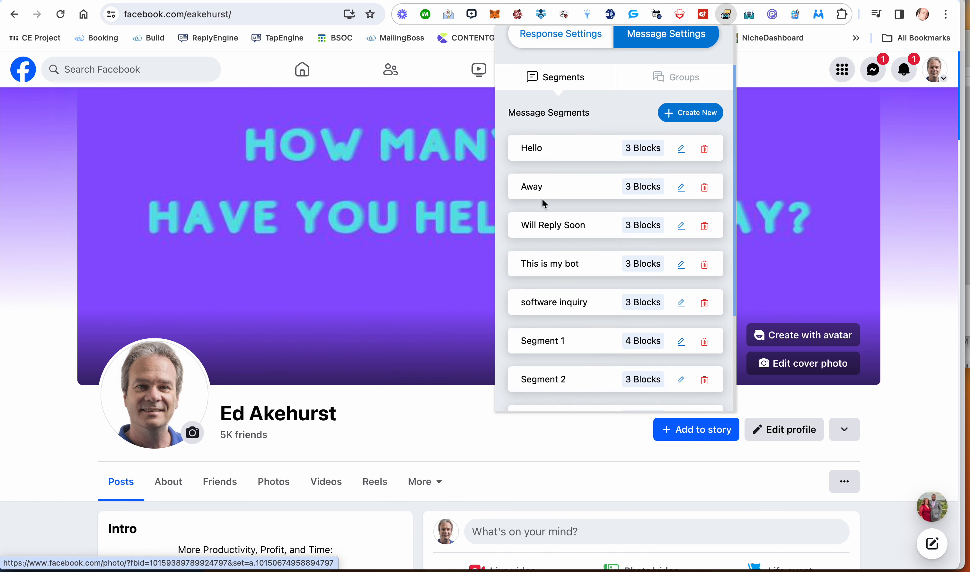
# Create a new message group and title it "Out of office reply".
pyautogui.click(683, 78)
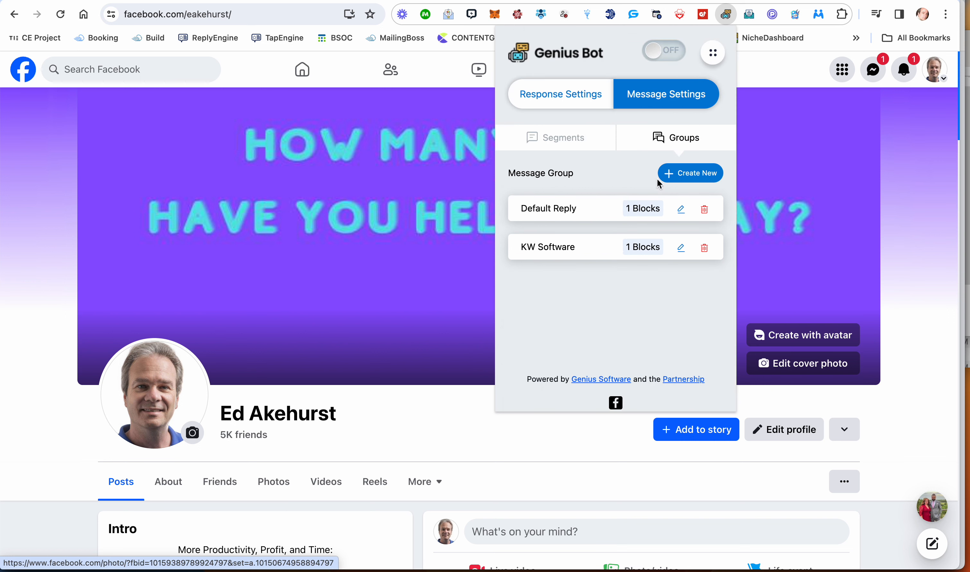
pyautogui.click(692, 175)
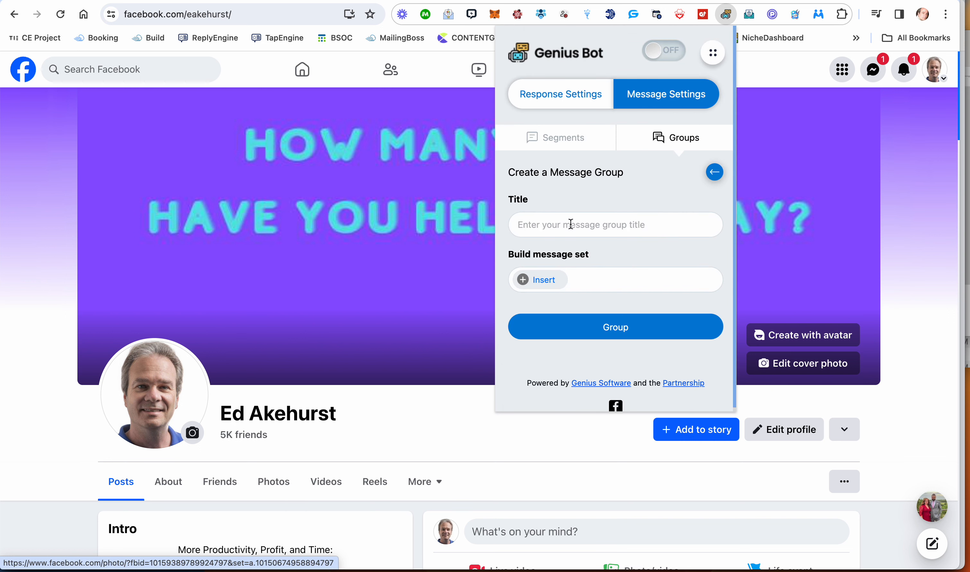
pyautogui.write('Out o')
pyautogui.write('f o')
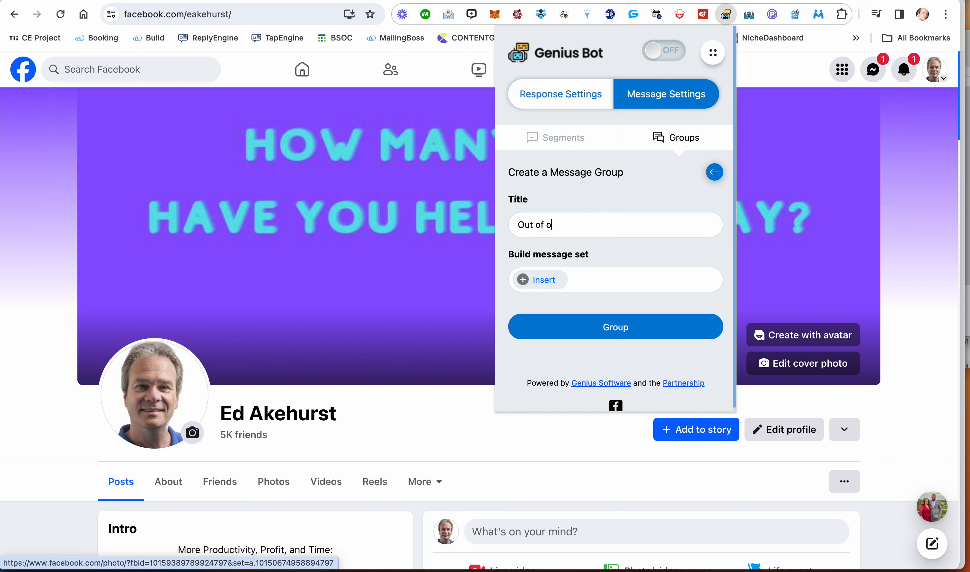
pyautogui.write('ffice reply')
# Insert the message segments Segment 1 and Segment 2 into the group's message set.
pyautogui.click(555, 281)
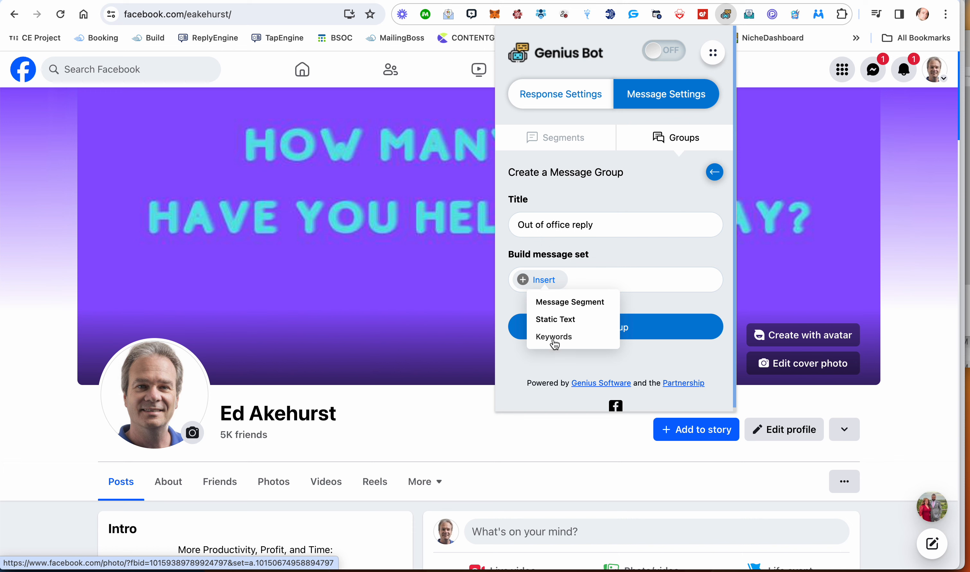
pyautogui.moveTo(572, 305)
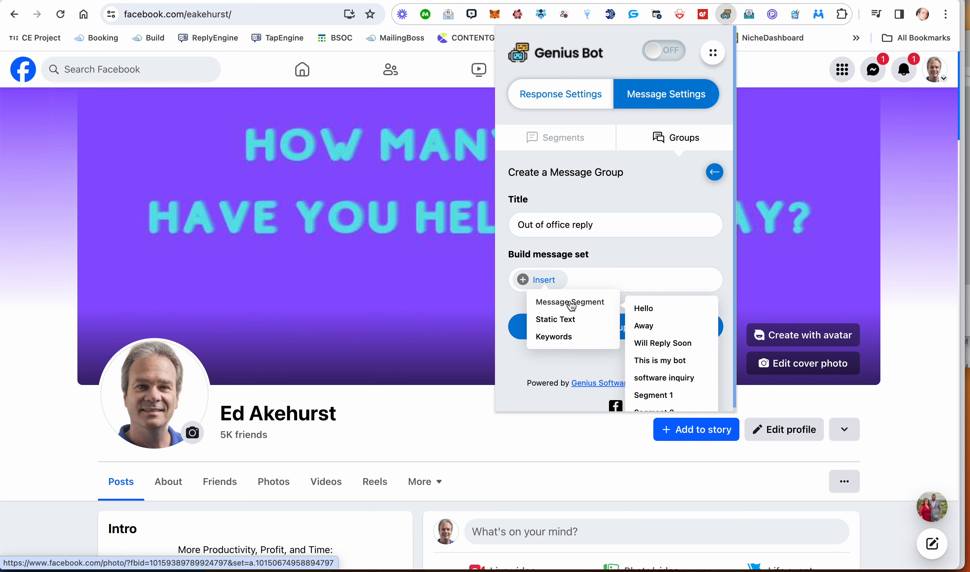
pyautogui.scroll(-1, 668, 377)
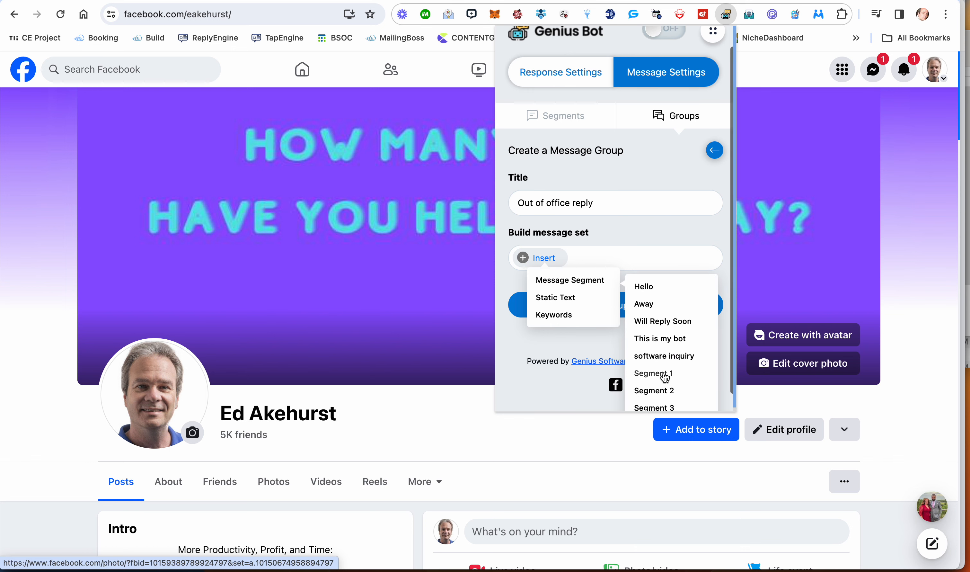
pyautogui.click(664, 375)
pyautogui.click(566, 280)
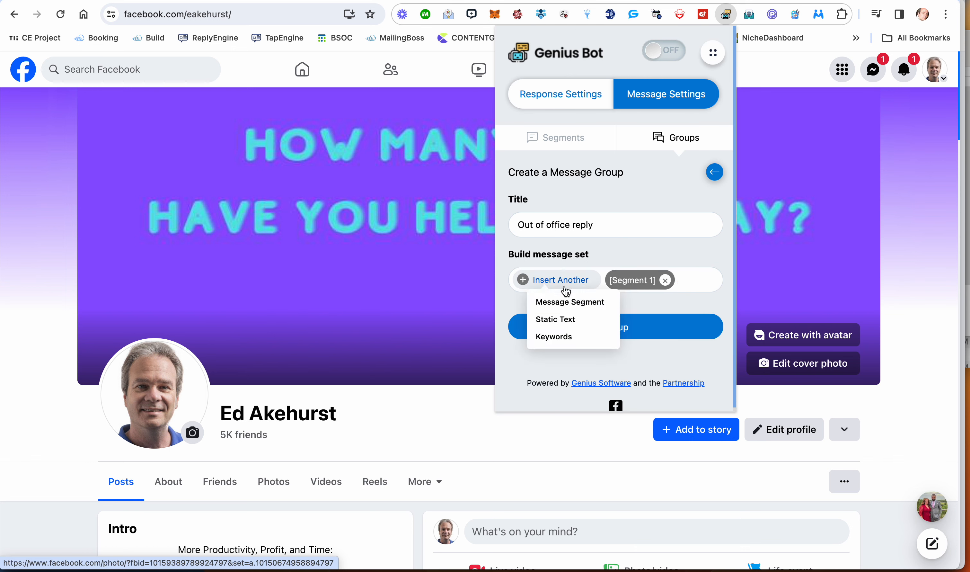
pyautogui.moveTo(569, 302)
pyautogui.scroll(-2, 653, 389)
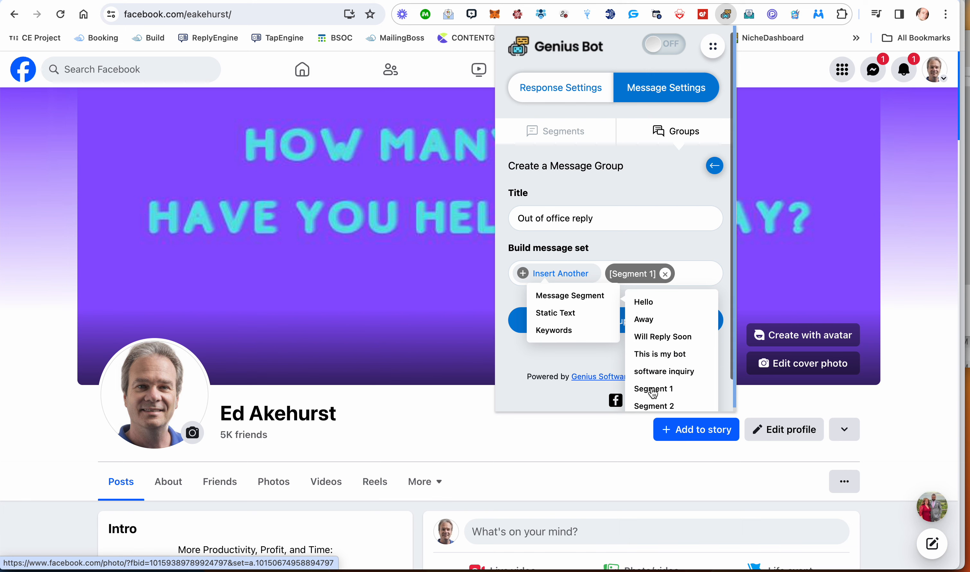
pyautogui.click(653, 373)
# Insert Segment 3 and Segment 4 into the message set and add the four segments as one block.
pyautogui.click(550, 280)
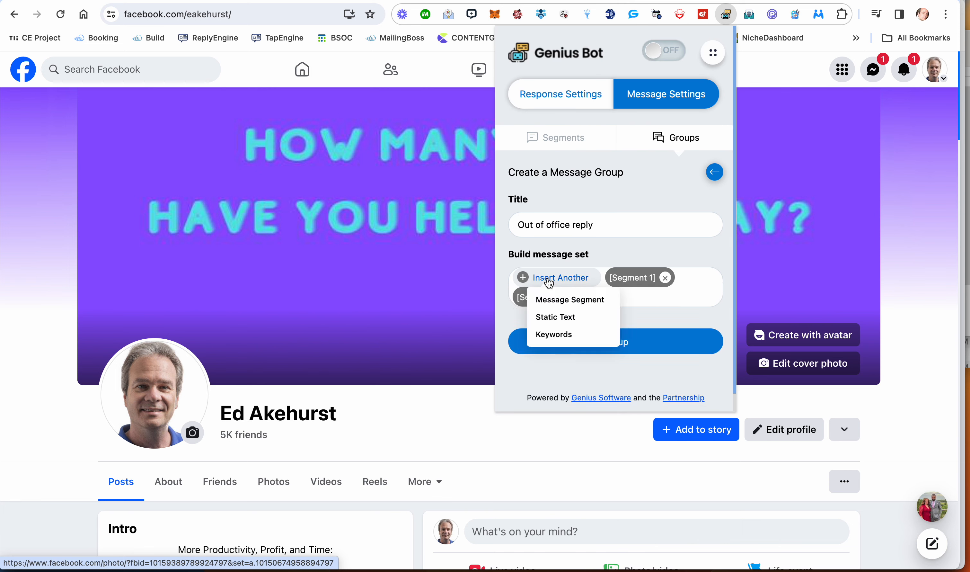
pyautogui.moveTo(558, 304)
pyautogui.scroll(-1, 647, 364)
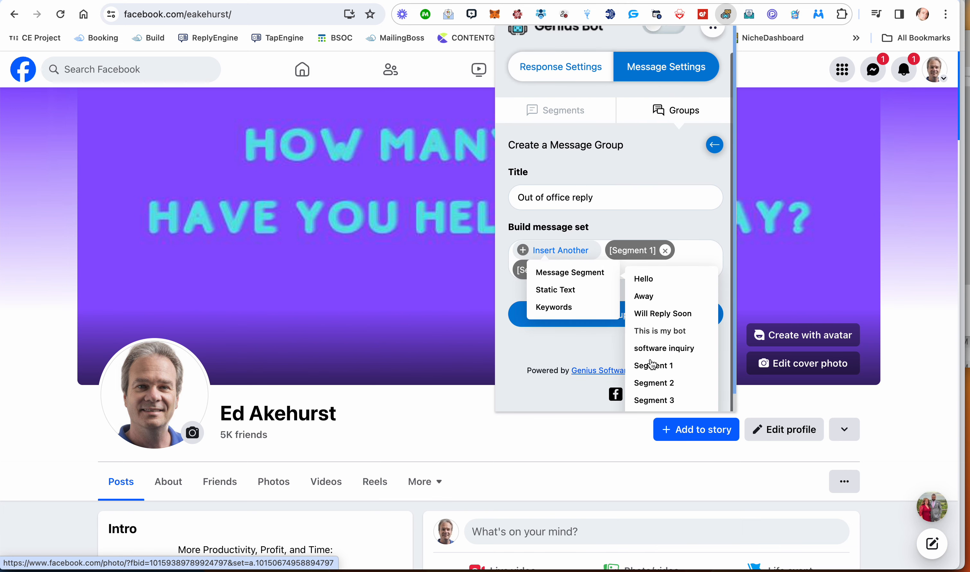
pyautogui.click(661, 398)
pyautogui.click(549, 281)
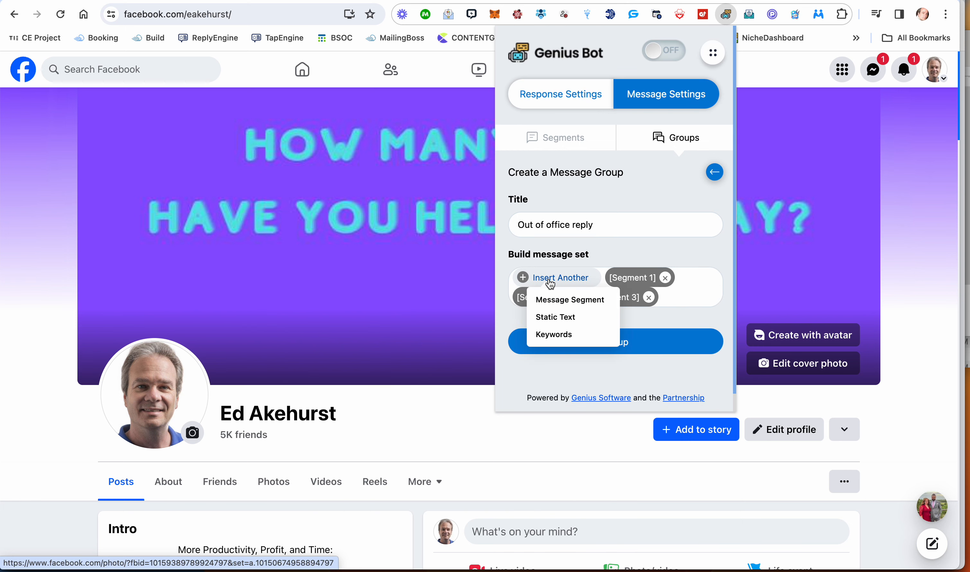
pyautogui.moveTo(570, 300)
pyautogui.scroll(-2, 662, 365)
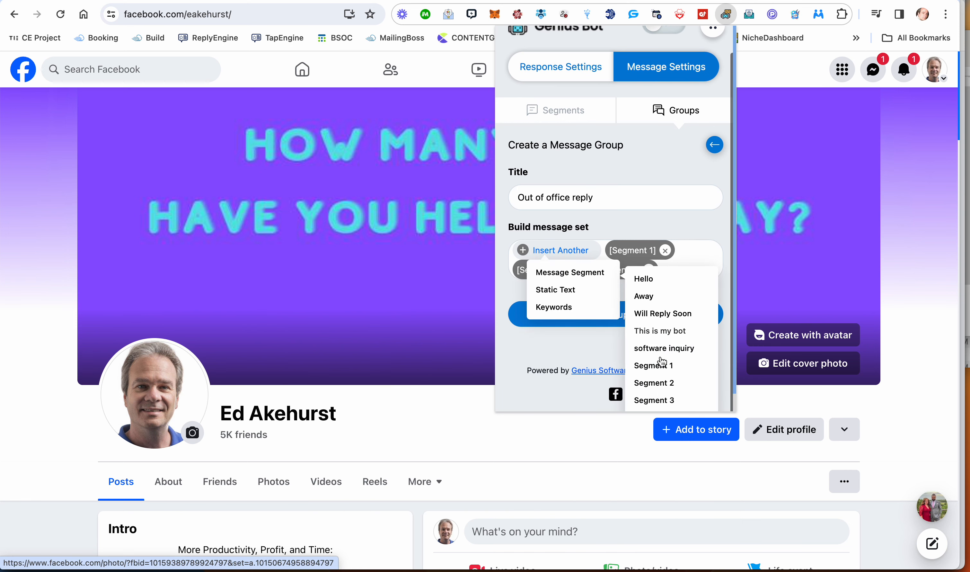
pyautogui.click(654, 399)
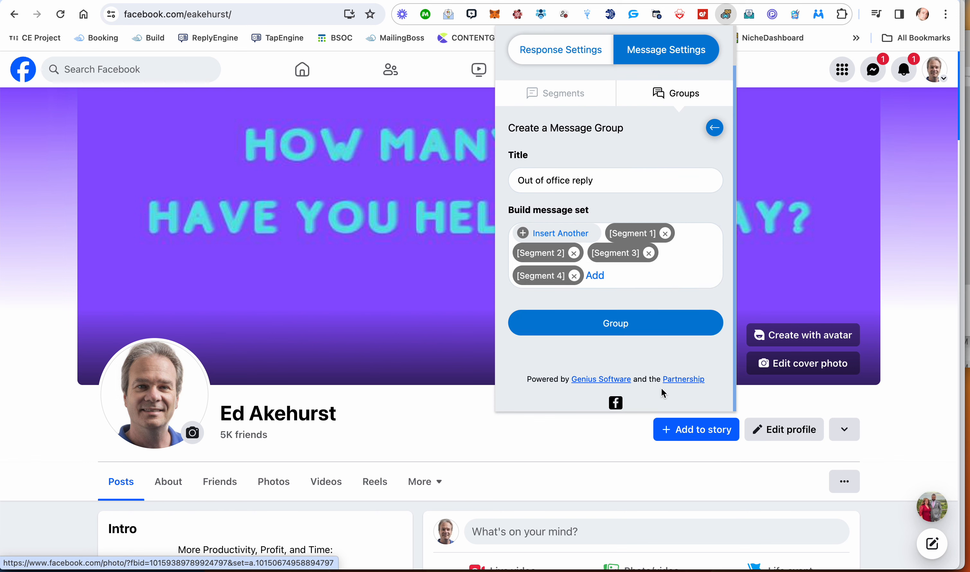
pyautogui.click(597, 276)
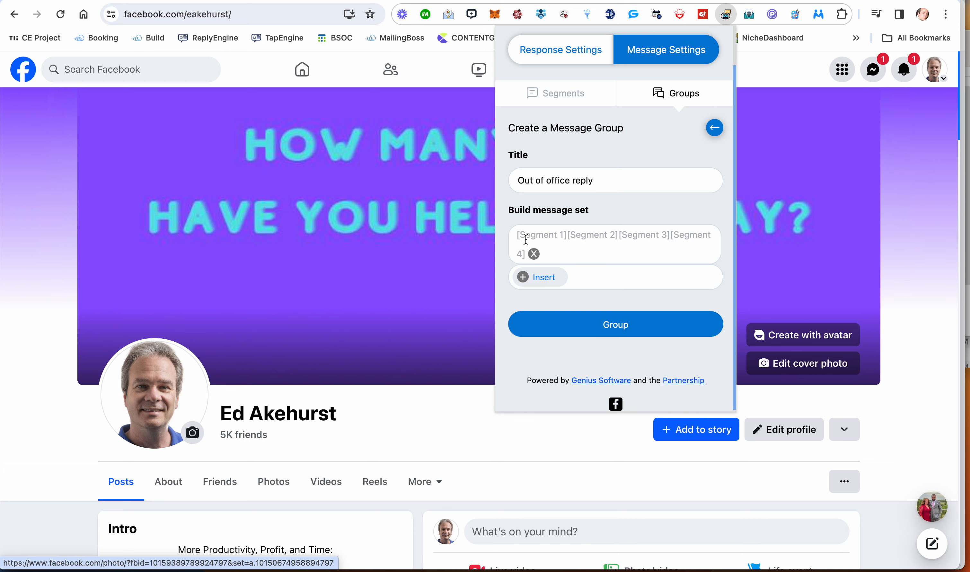
# Review the segment order in the combined block and save the Out of office reply group.
pyautogui.moveTo(570, 236); pyautogui.dragTo(517, 238)
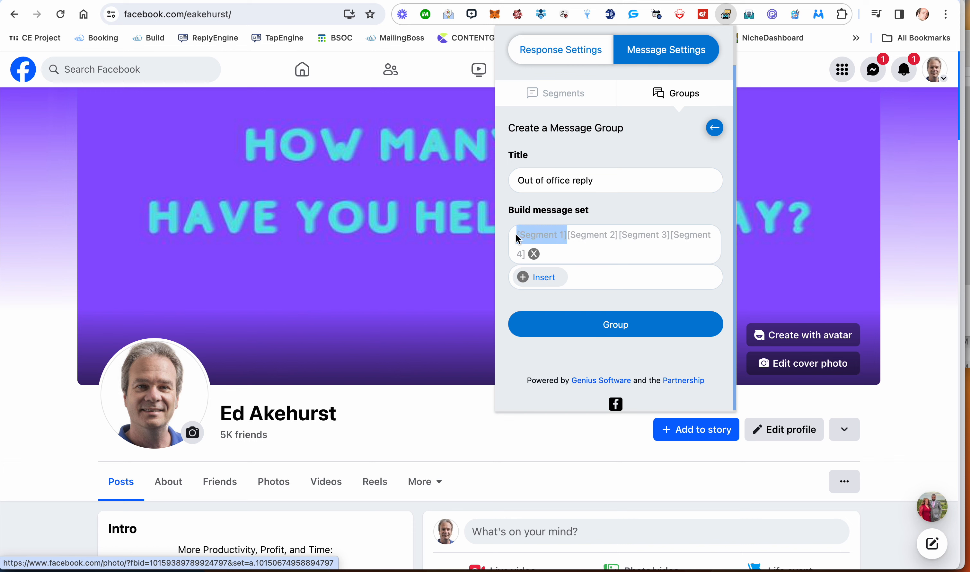
pyautogui.moveTo(619, 236); pyautogui.dragTo(568, 236)
pyautogui.moveTo(671, 235); pyautogui.dragTo(607, 235)
pyautogui.click(629, 235)
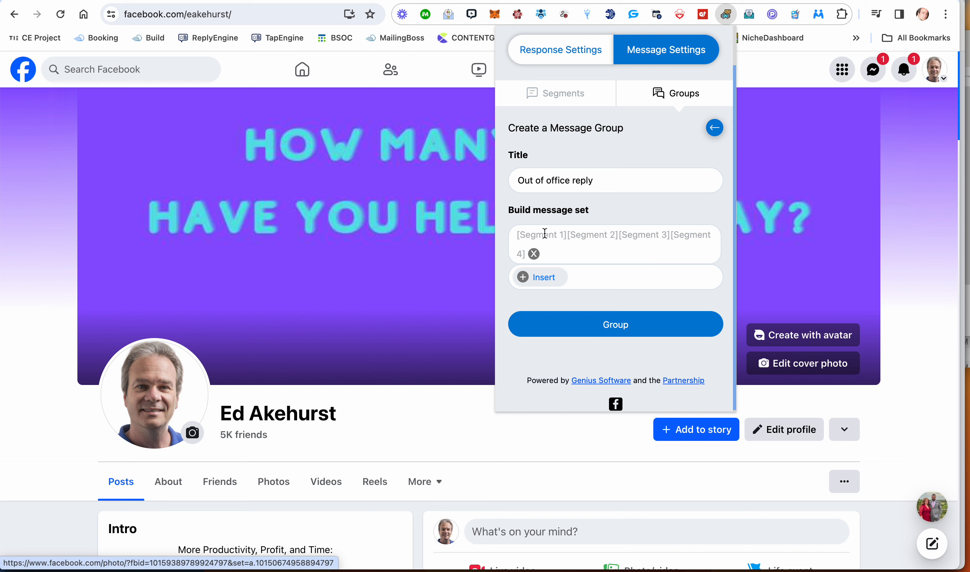
pyautogui.doubleClick(535, 235)
pyautogui.doubleClick(582, 235)
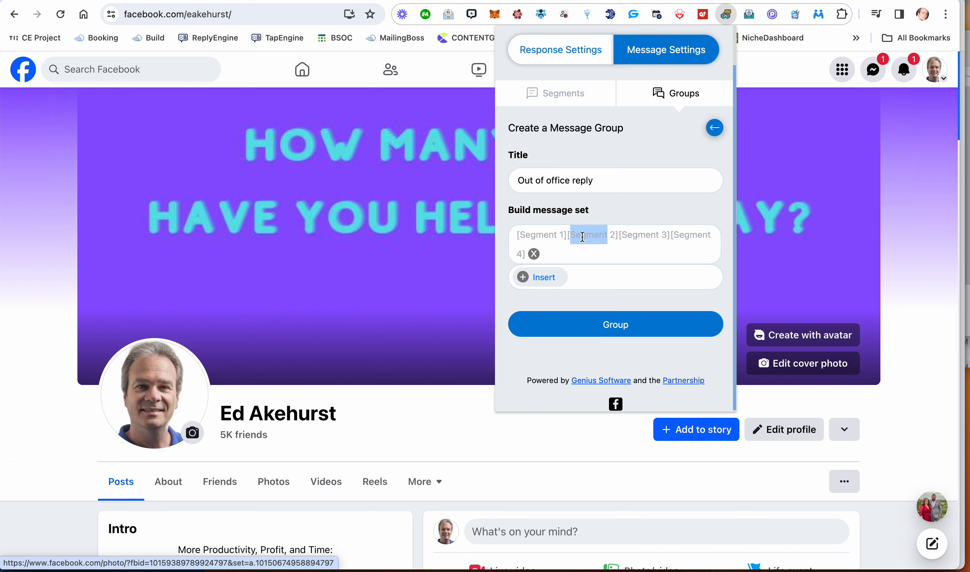
pyautogui.doubleClick(641, 235)
pyautogui.doubleClick(680, 236)
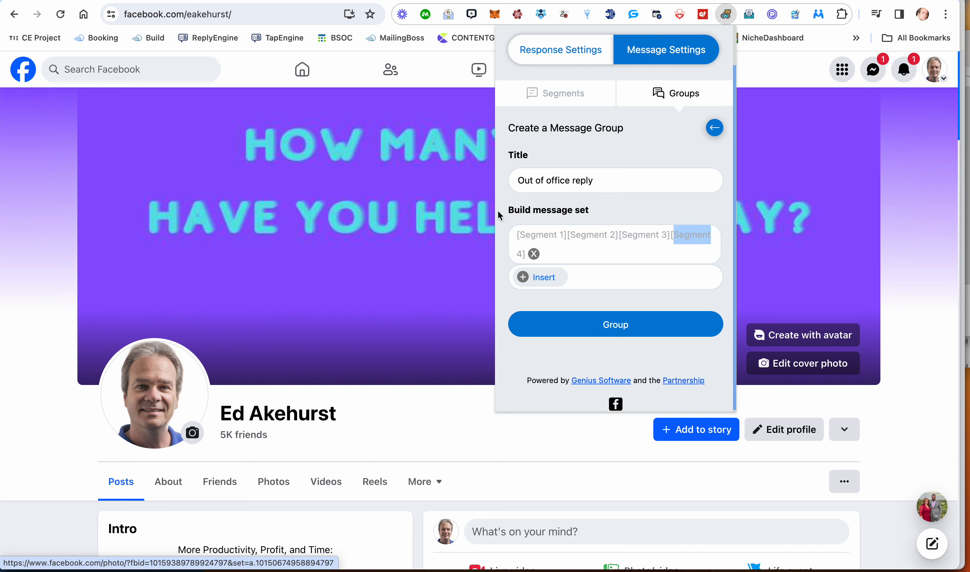
pyautogui.click(620, 328)
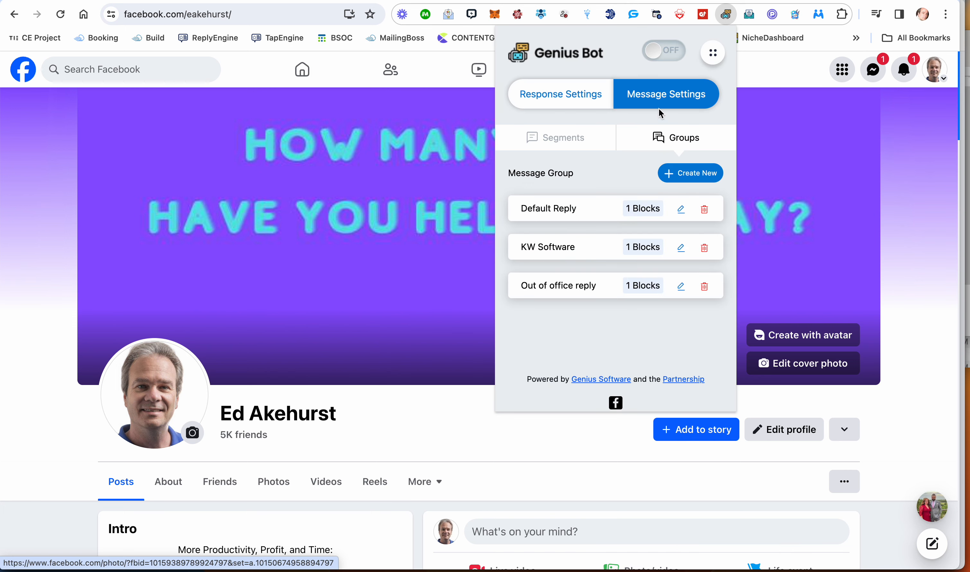
# Set the default message response to the message group Out of office reply and save it.
pyautogui.click(580, 101)
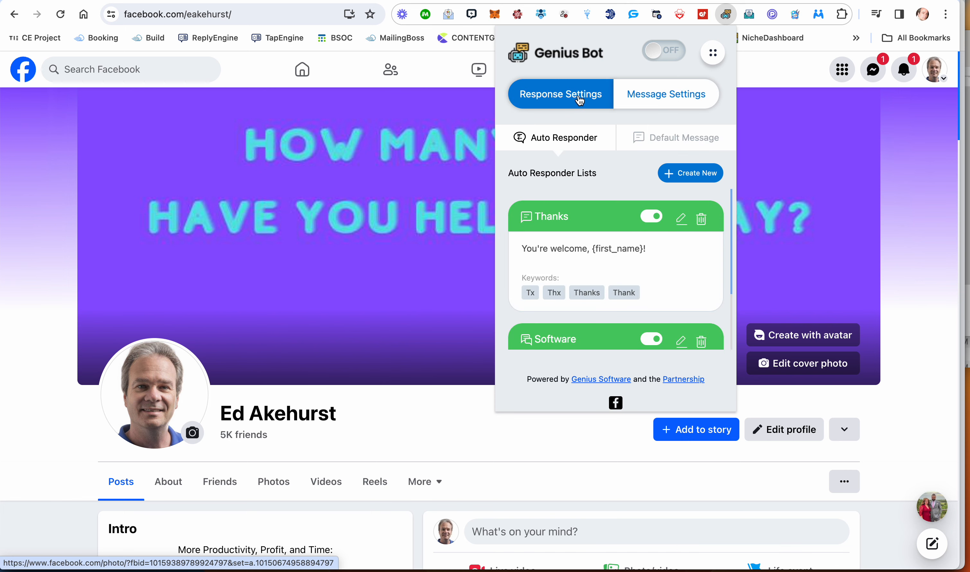
pyautogui.click(667, 139)
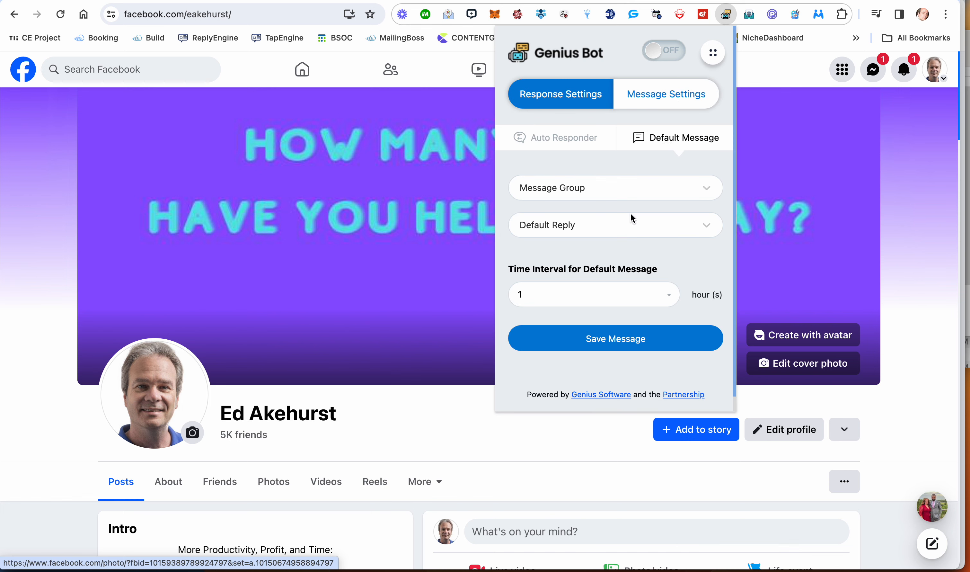
pyautogui.click(569, 196)
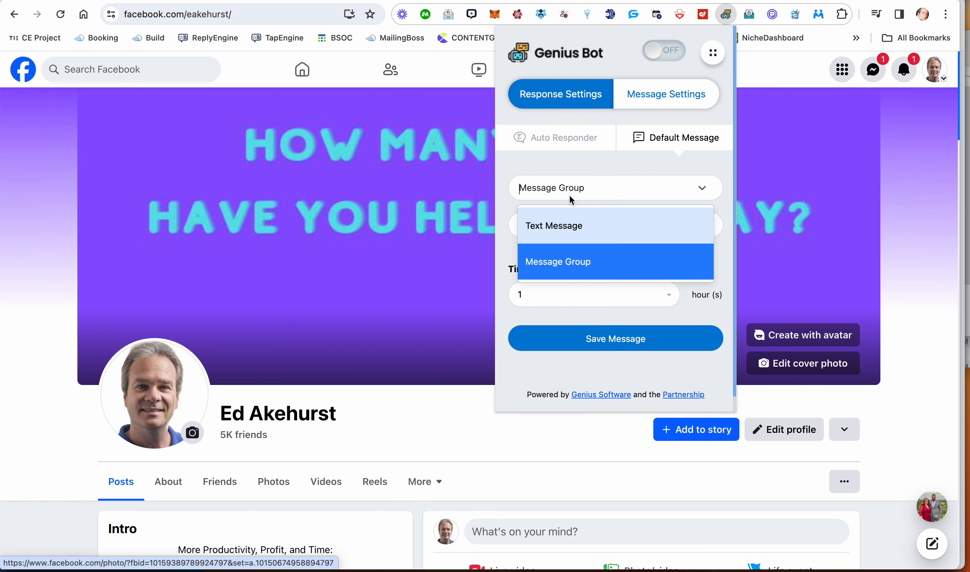
pyautogui.click(574, 223)
pyautogui.click(587, 185)
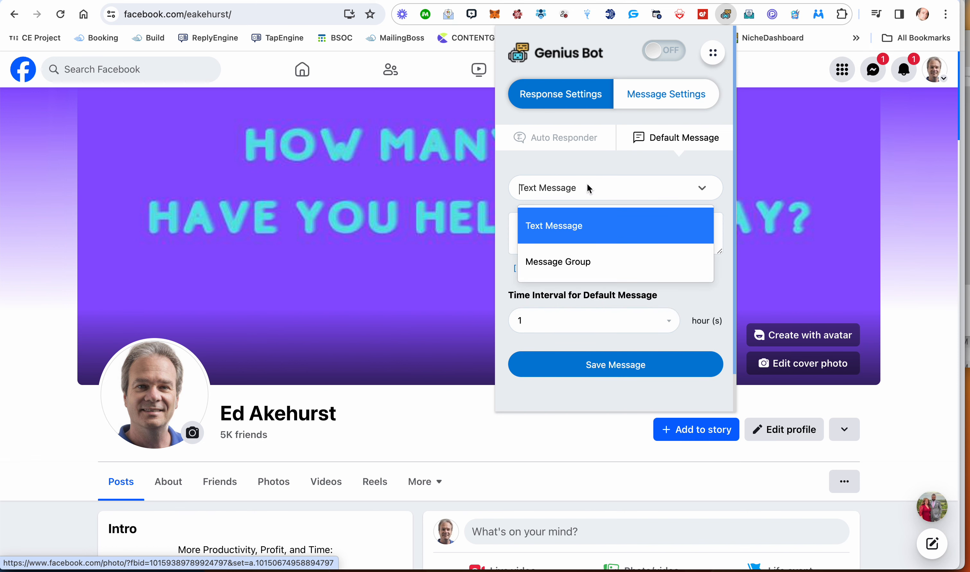
pyautogui.click(559, 266)
pyautogui.click(557, 226)
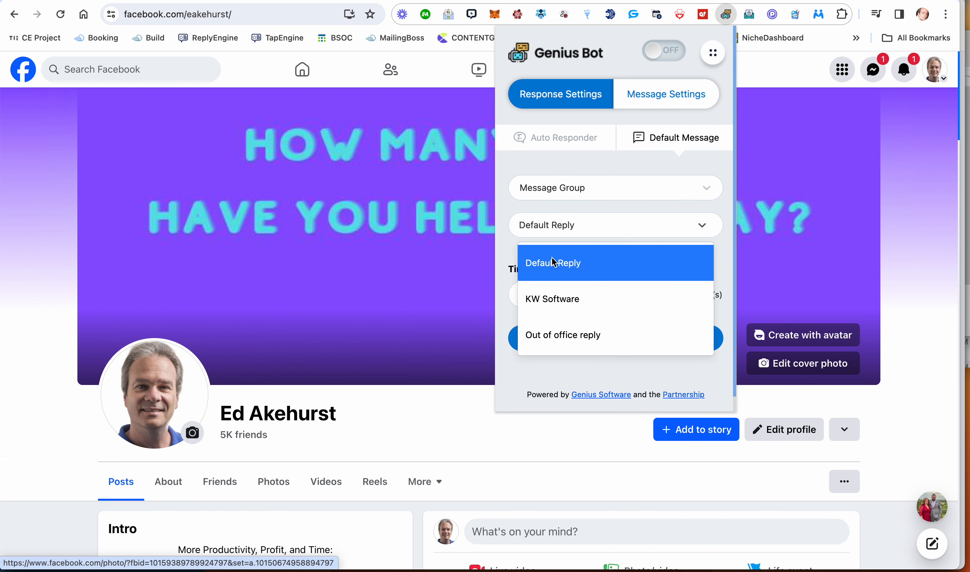
pyautogui.click(558, 335)
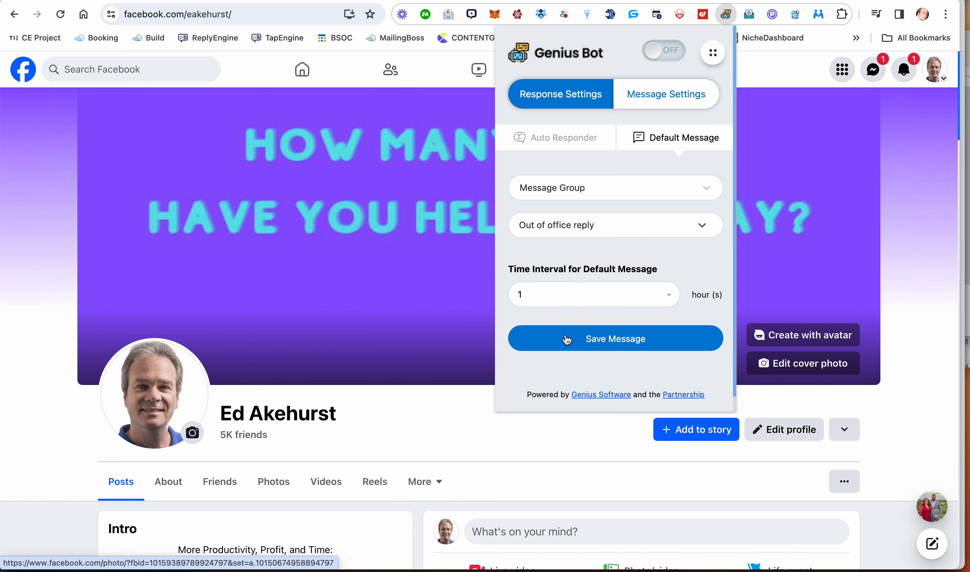
pyautogui.click(581, 346)
# Review the auto responder list in the response settings and switch Genius Bot on.
pyautogui.moveTo(538, 295); pyautogui.dragTo(485, 296)
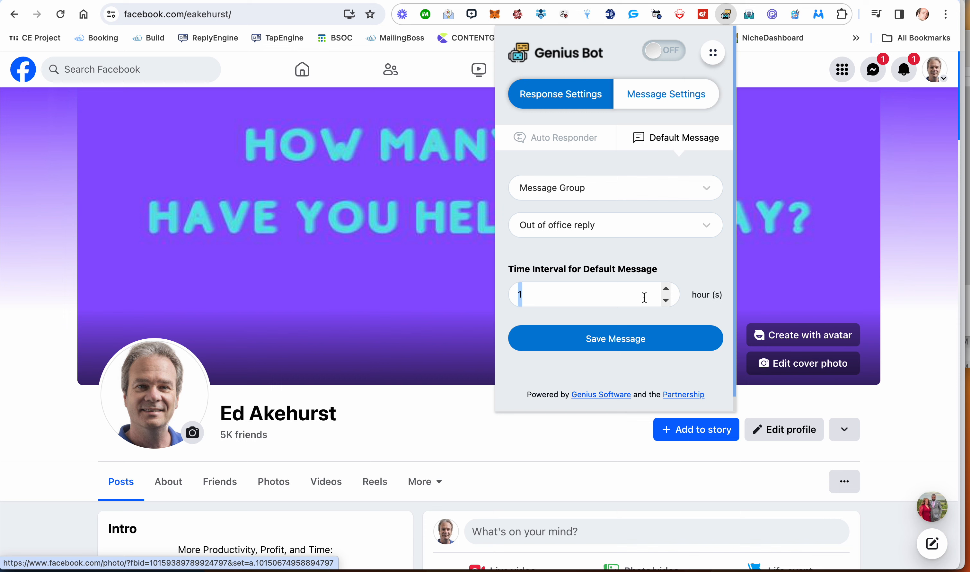
pyautogui.click(581, 146)
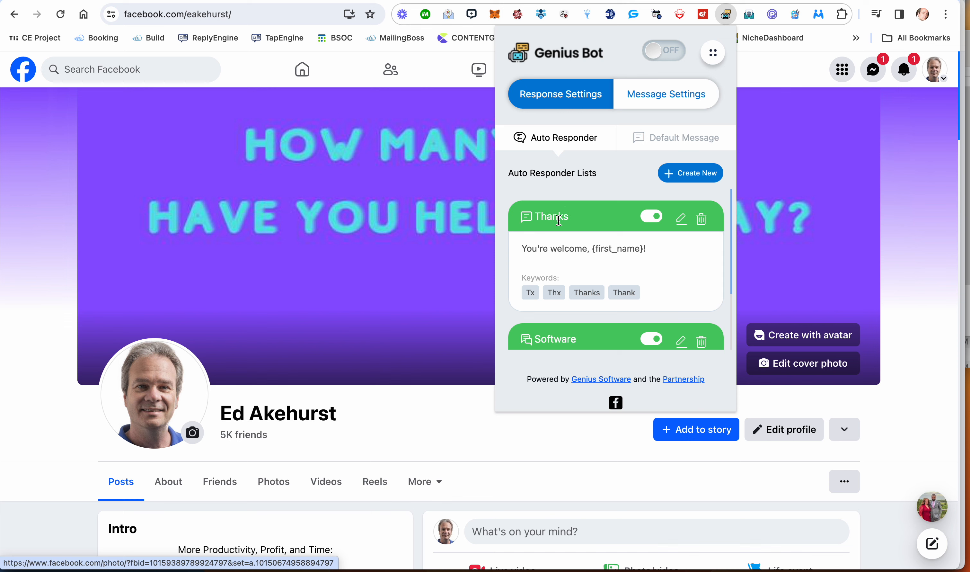
pyautogui.scroll(-2, 569, 299)
pyautogui.scroll(2, 569, 300)
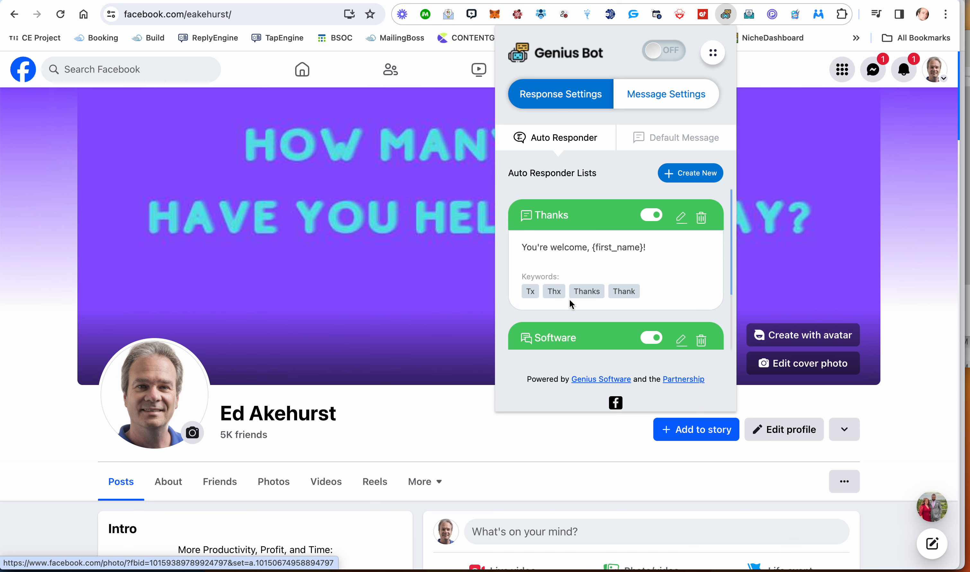
pyautogui.click(663, 51)
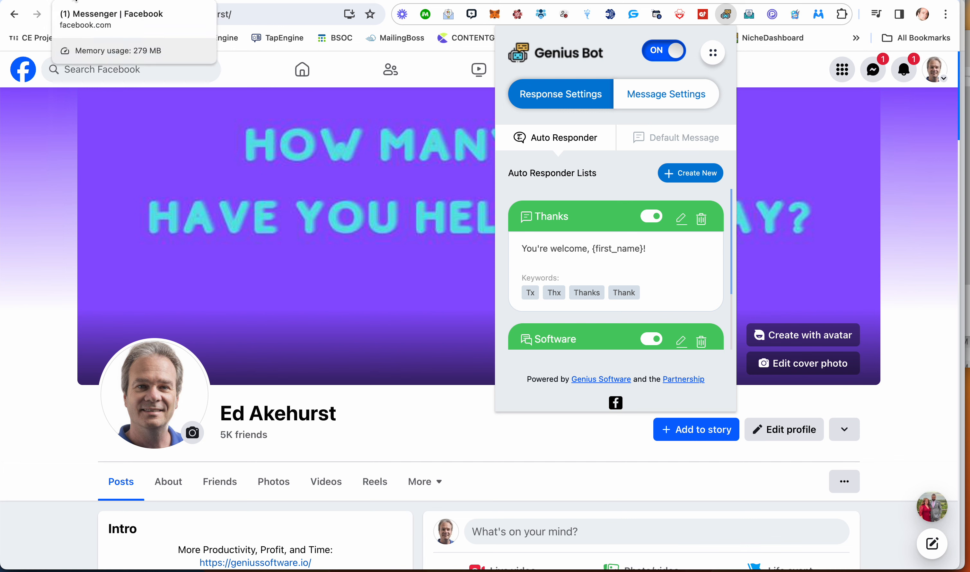
# Check the Messenger tab that the bot is using and return to the Facebook profile tab.
pyautogui.click(75, 1)
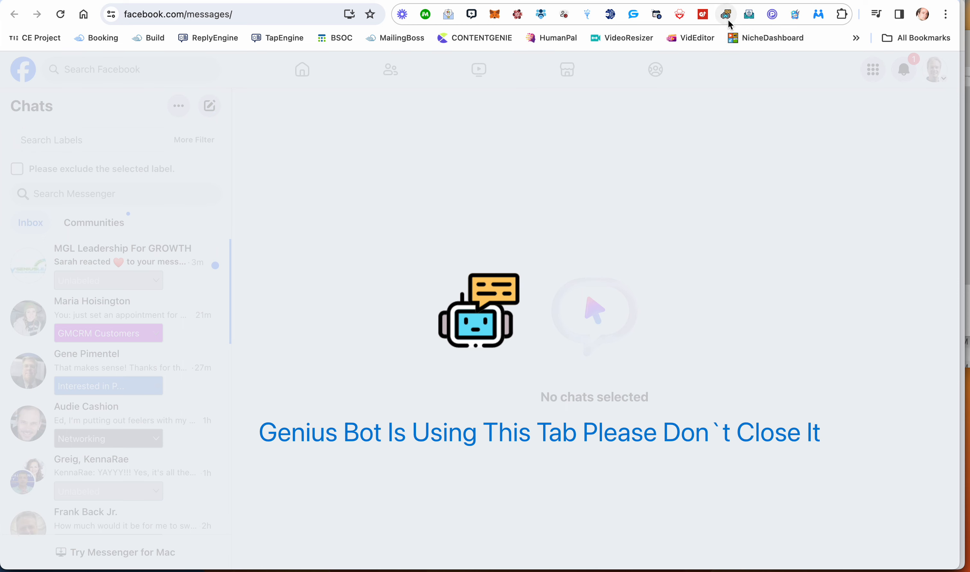
pyautogui.click(782, 1)
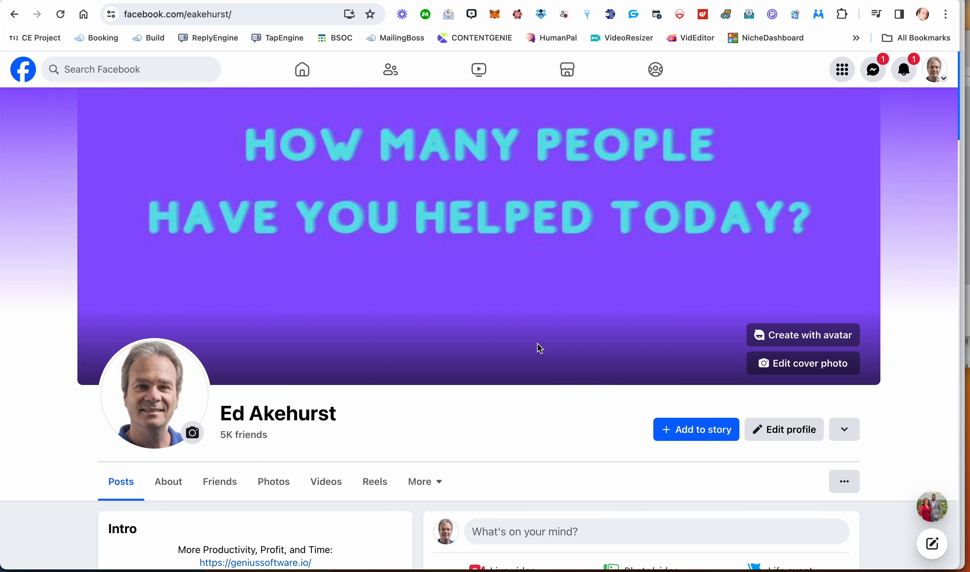